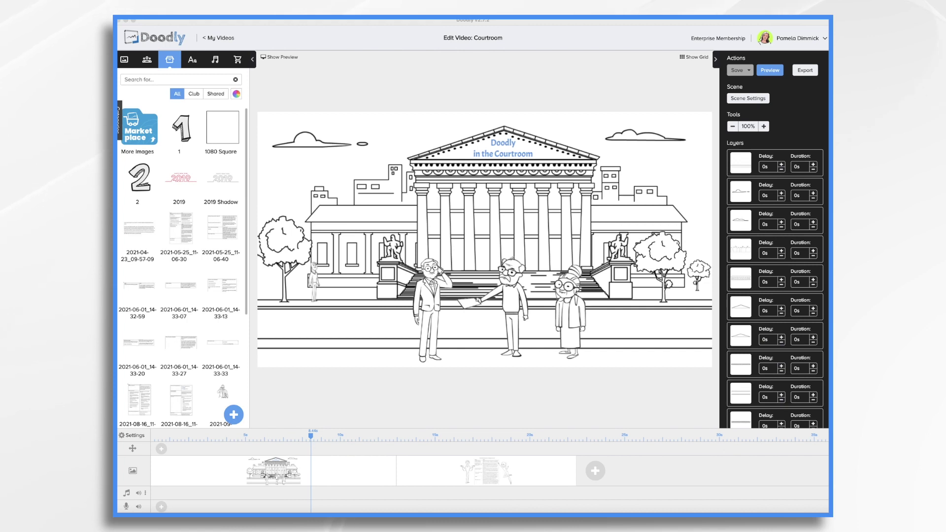
Open the second scene, with the George and Carrie script table, for editing.
click(506, 480)
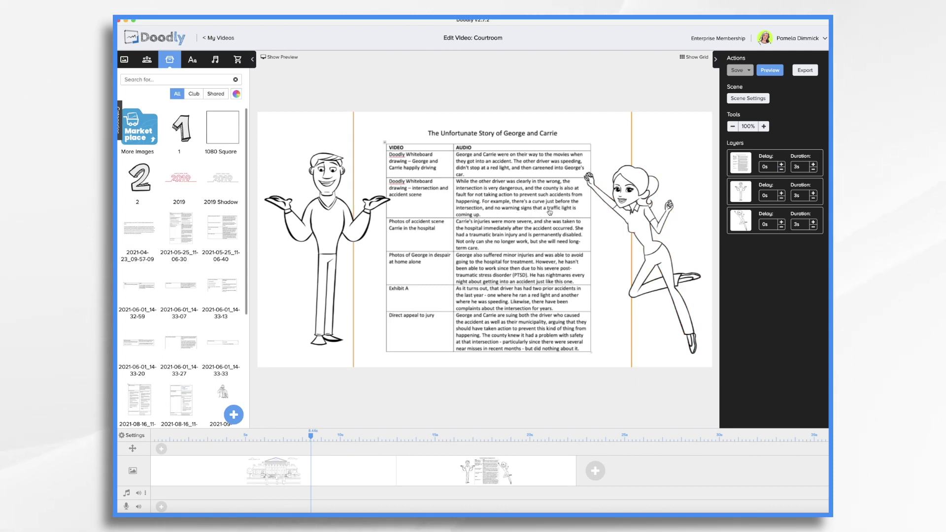
Add a new blank scene and place the car drawing of the couple on its canvas.
click(597, 472)
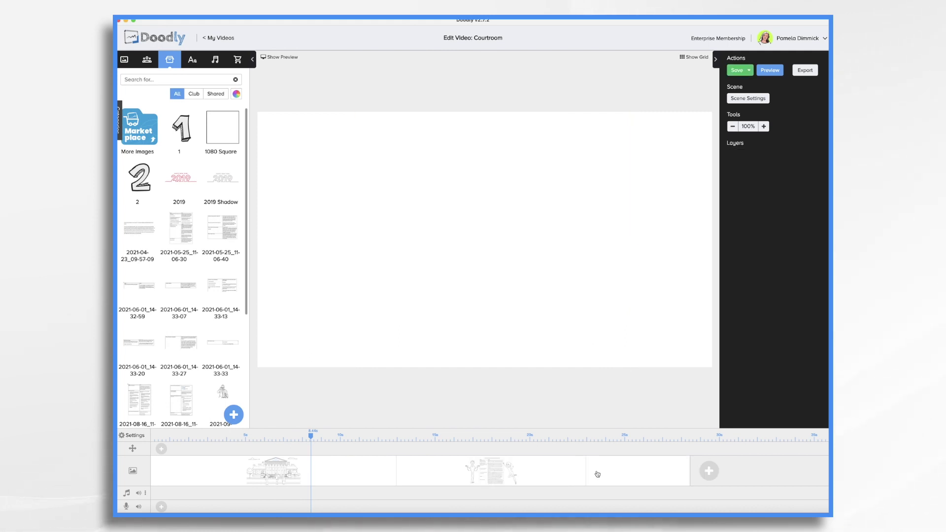
click(124, 59)
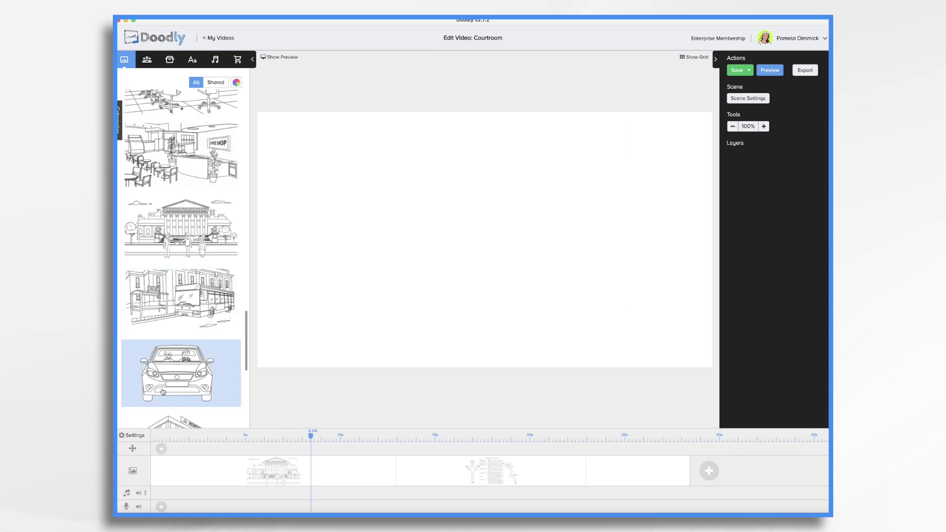
drag(170, 374, 451, 266)
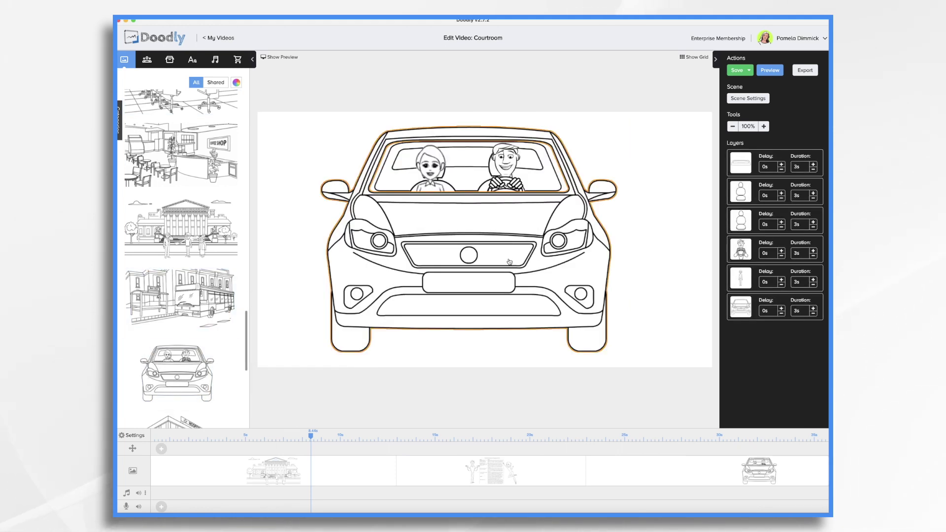
Add an Architects Daughter caption reading 'George and Carrie on their way to the movies'.
click(192, 59)
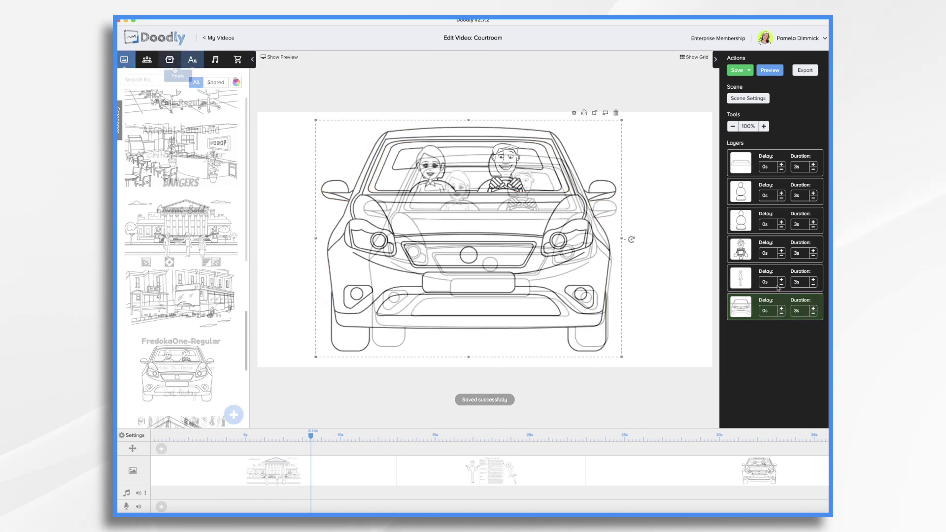
drag(180, 154, 479, 136)
double_click(479, 136)
text(Georg)
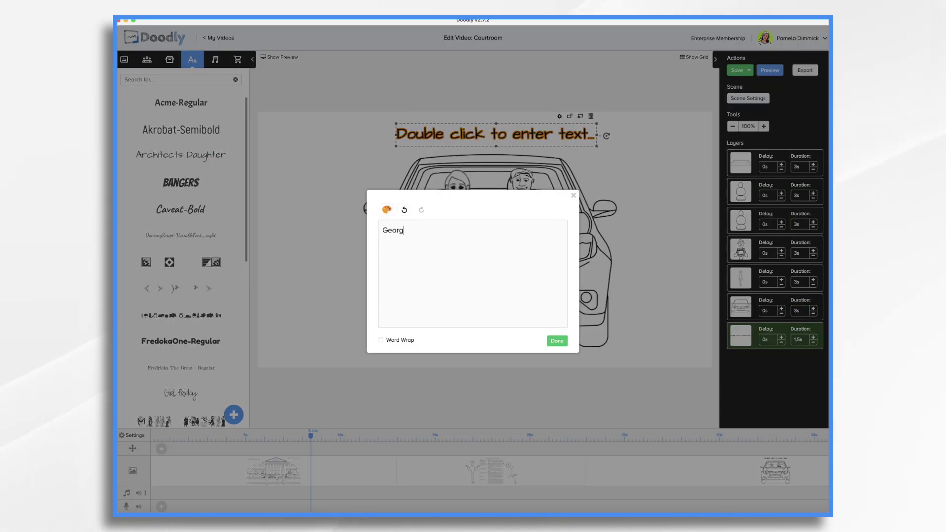
text(e and Carrie on their way to the movies)
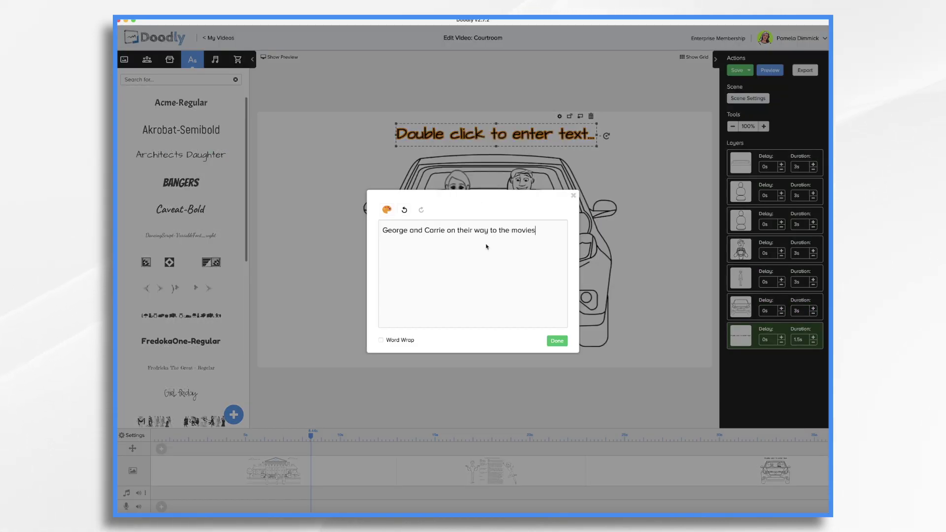
click(556, 341)
Add the heart comment bubble prop alongside the car without replacing it.
click(176, 57)
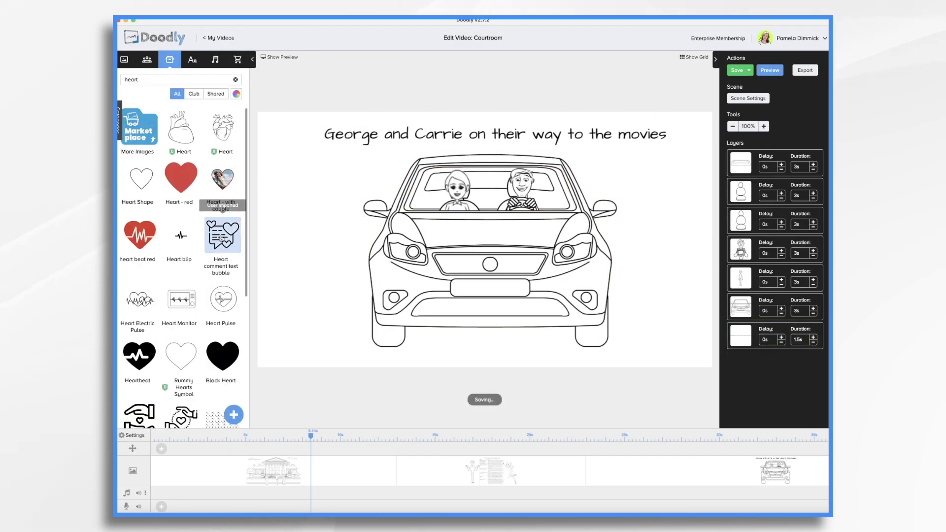
drag(367, 211, 409, 199)
click(446, 279)
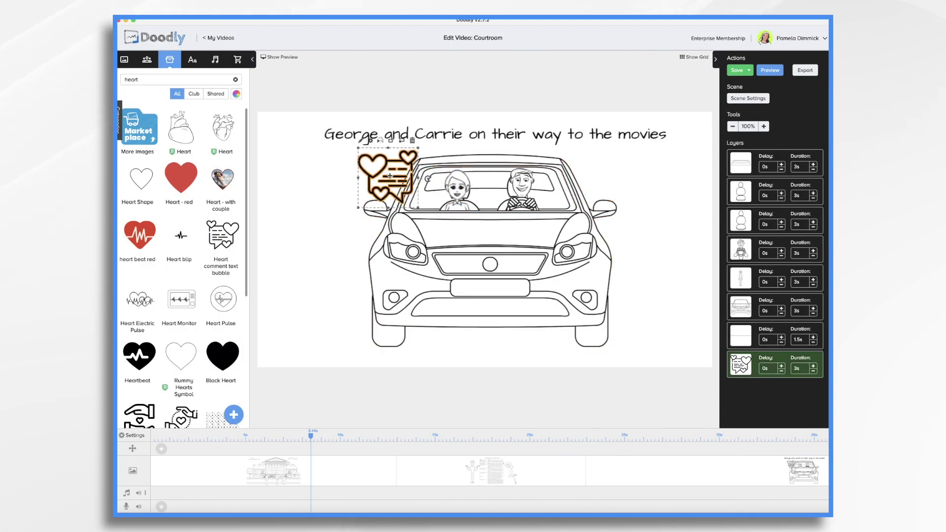
Select the four car drawing layers and open their settings.
click(760, 153)
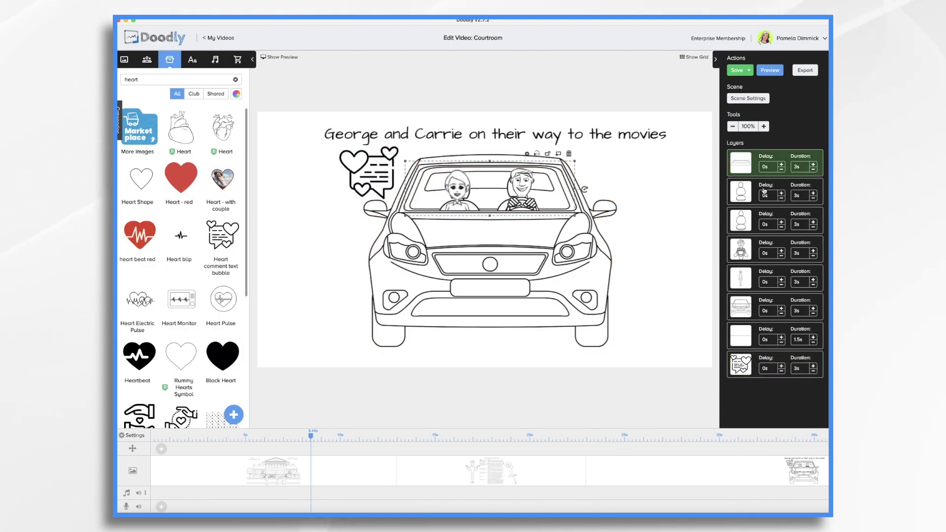
shift+click(757, 251)
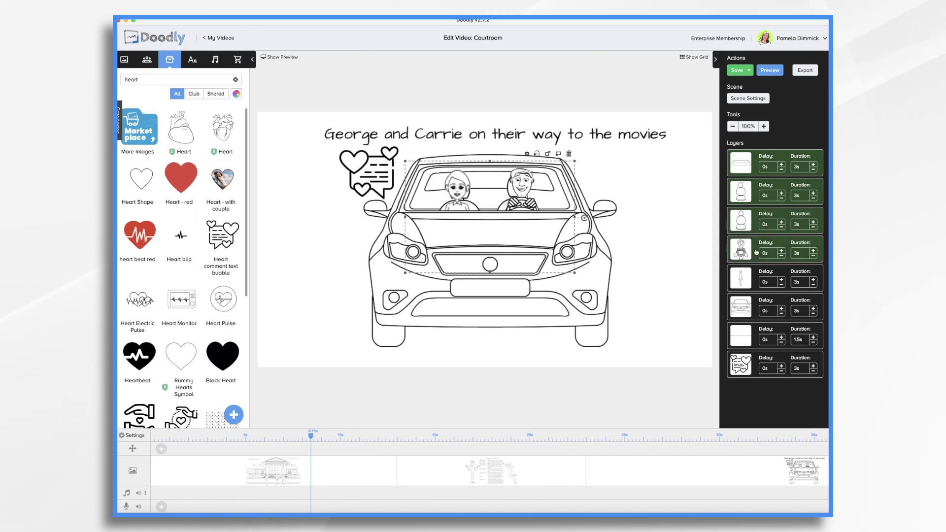
shift+click(759, 279)
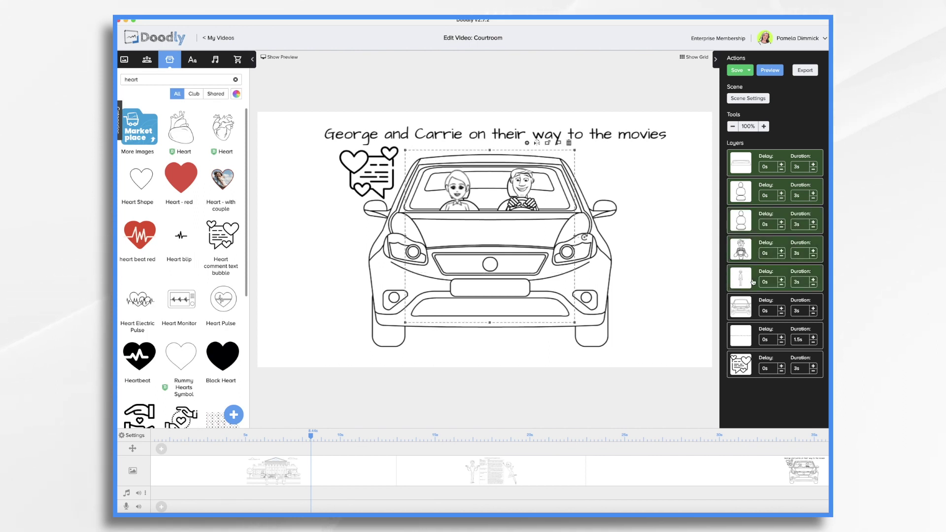
shift+click(762, 310)
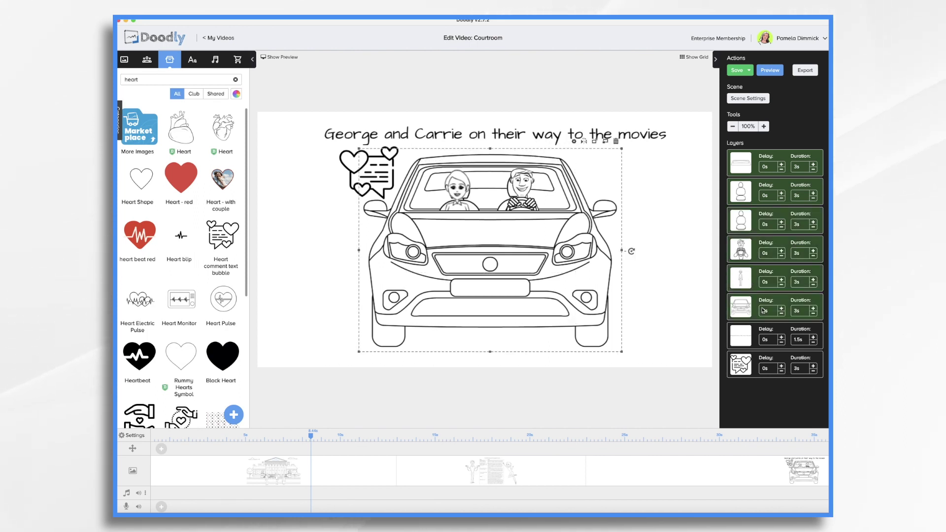
click(574, 142)
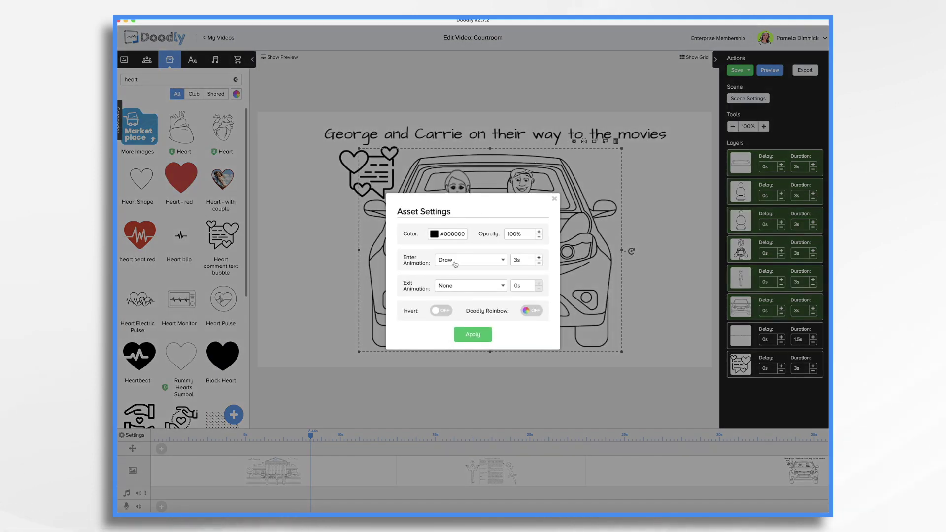
Set the car layers' enter animation to None and apply it.
click(502, 265)
click(465, 250)
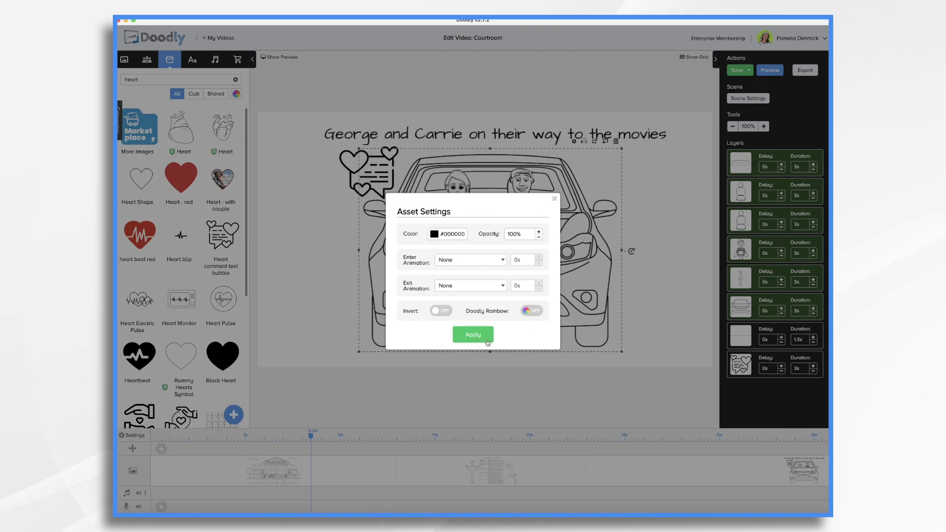
click(487, 341)
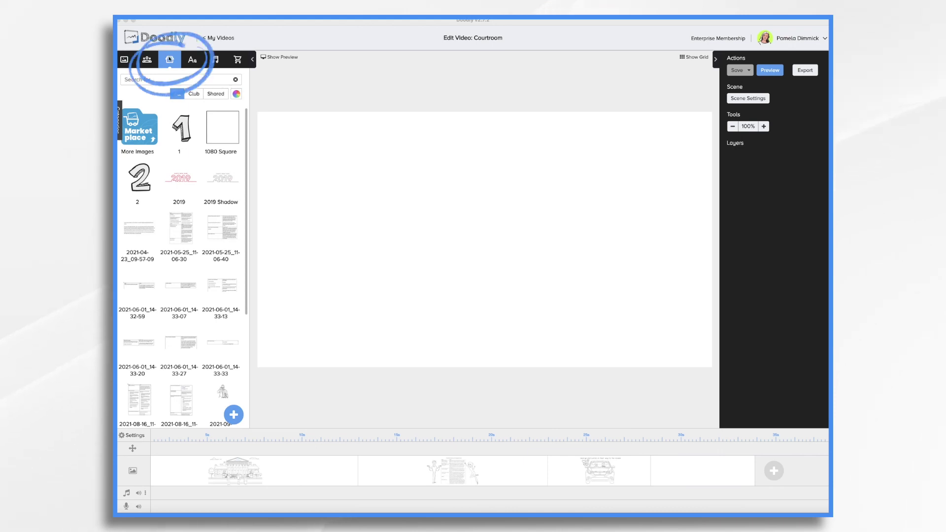
Upload the three Intersection PNG images as new props.
click(238, 416)
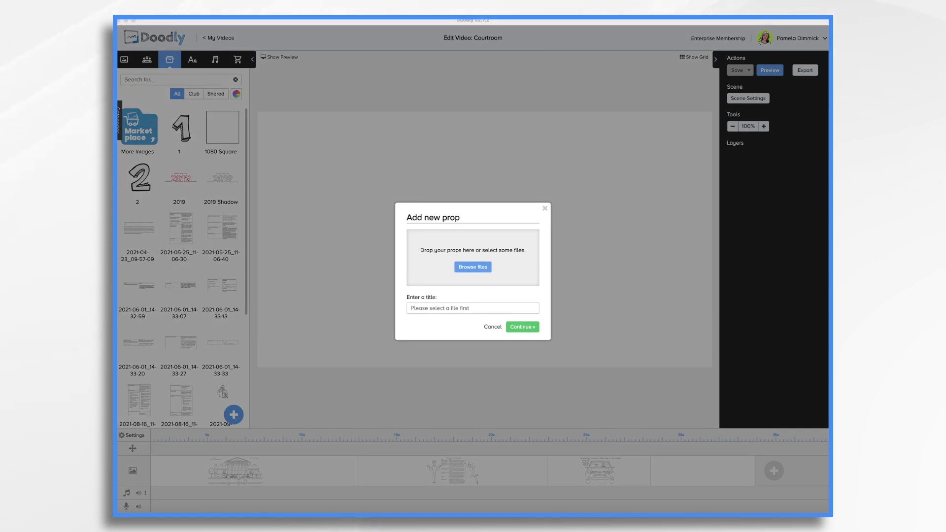
drag(646, 221, 468, 269)
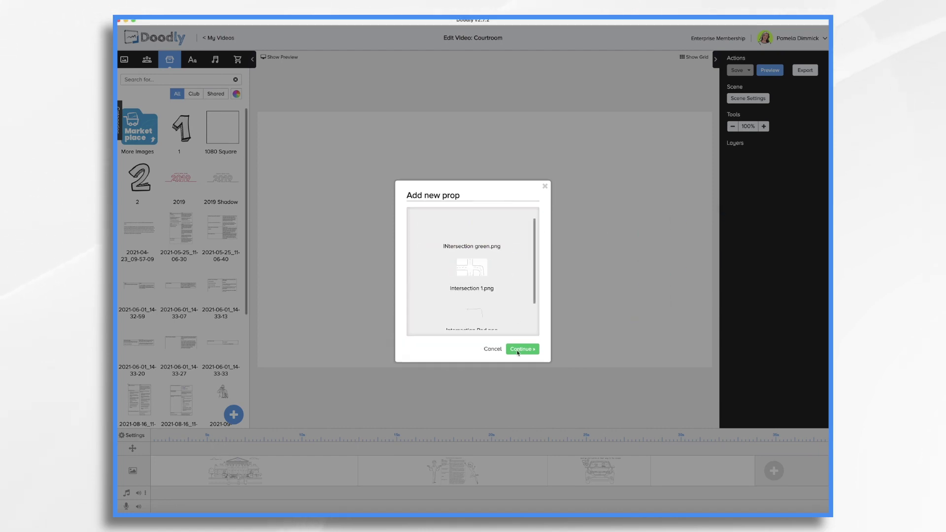
click(519, 350)
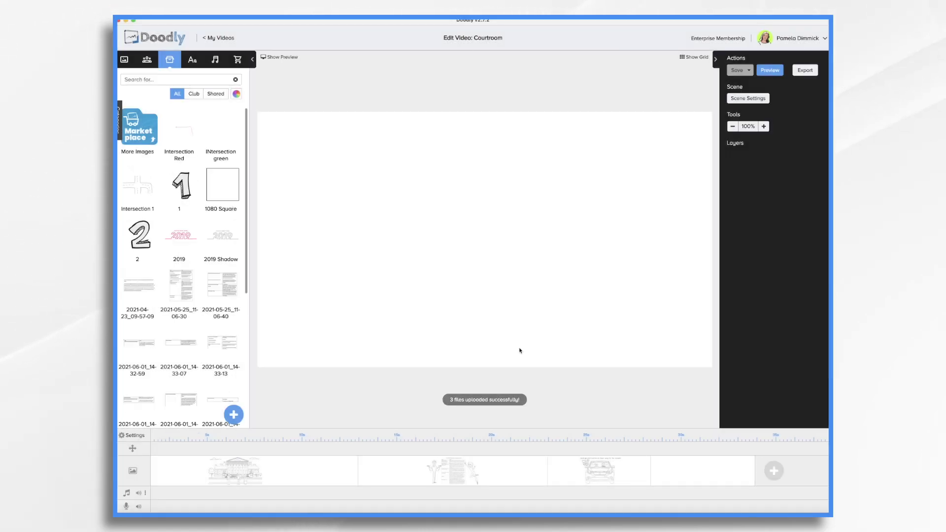
Place Intersection 1 plus the red and green route arrows on the canvas as separate layers.
drag(139, 184, 342, 192)
drag(181, 127, 374, 206)
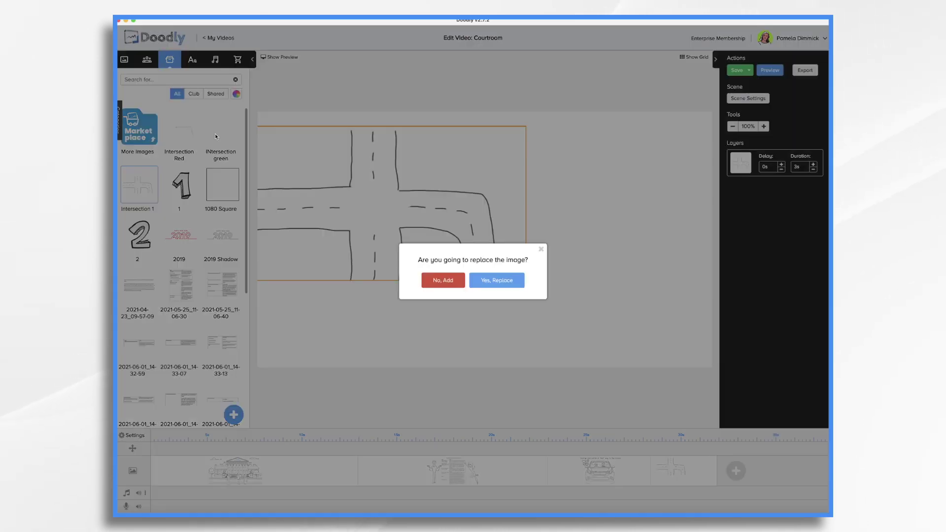
click(442, 280)
drag(217, 138, 379, 200)
click(442, 280)
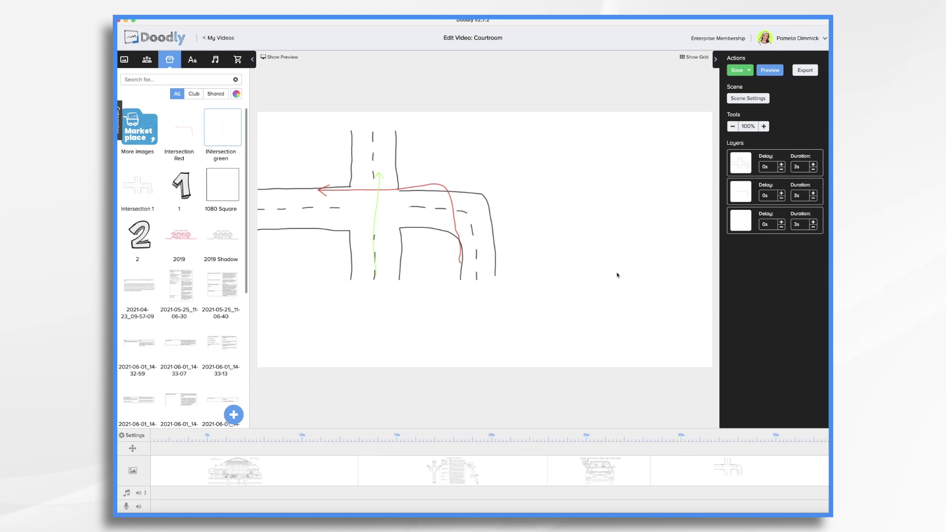
Enlarge all three intersection layers together to fill the canvas, then select only the road layer.
click(748, 167)
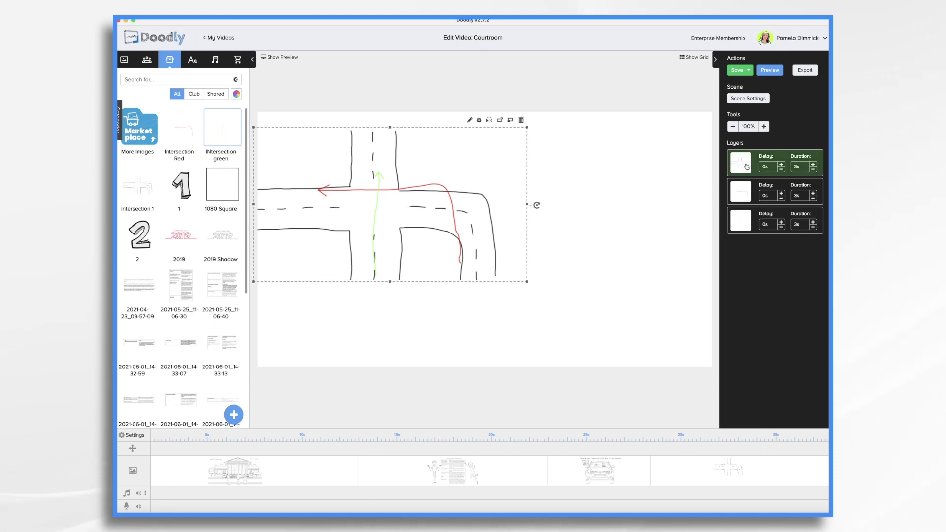
shift+click(748, 194)
shift+click(743, 223)
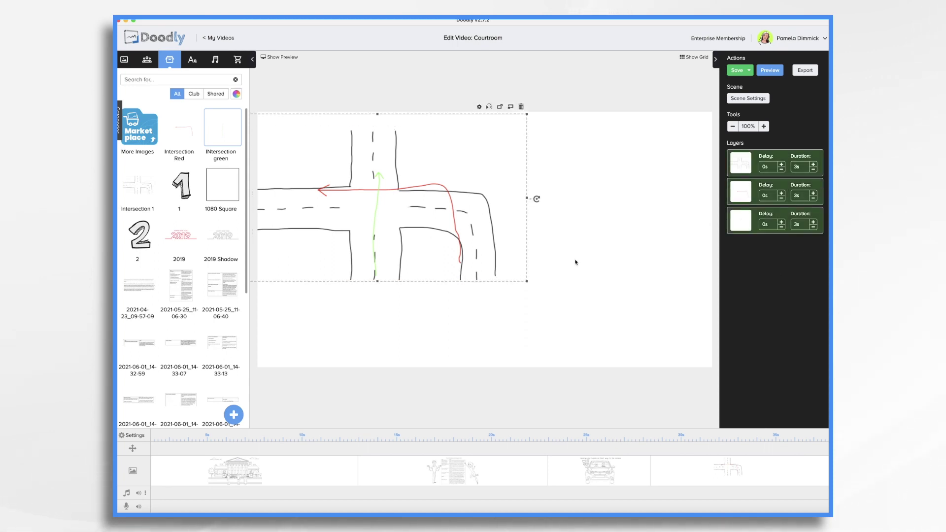
mouse_move(527, 282)
mouse_down()
mouse_move(637, 342)
mouse_move(720, 366)
mouse_up()
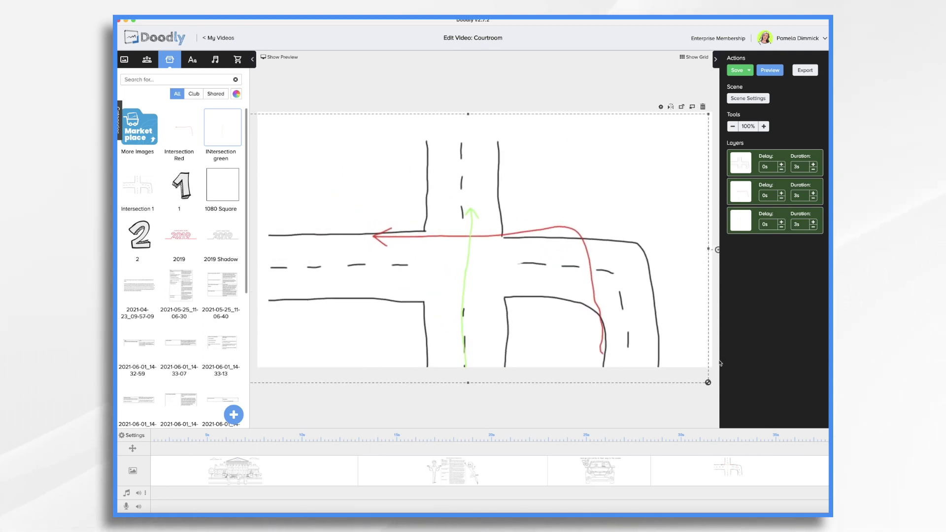
drag(587, 291, 596, 277)
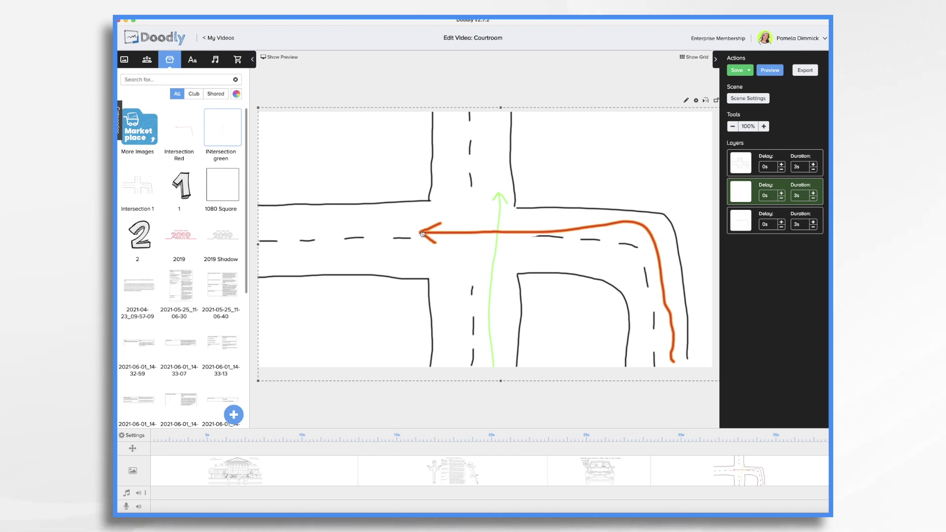
click(752, 164)
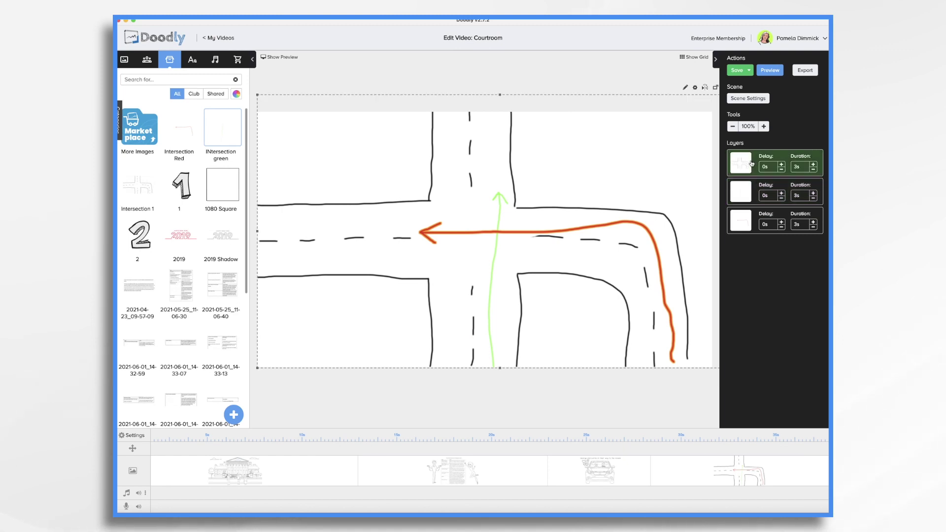
In Intersection 1's asset editor, trace a size-44 reveal path along the left road edge and vertical line.
click(686, 87)
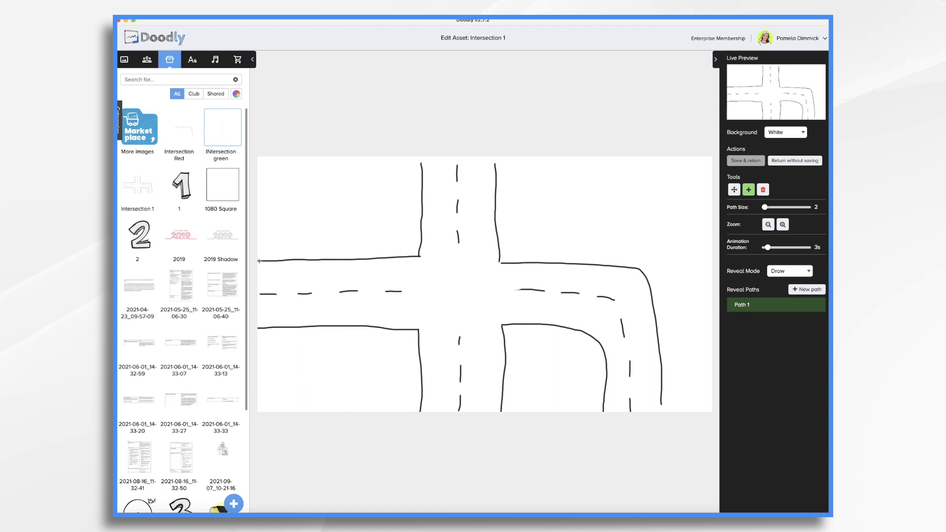
drag(259, 261, 303, 262)
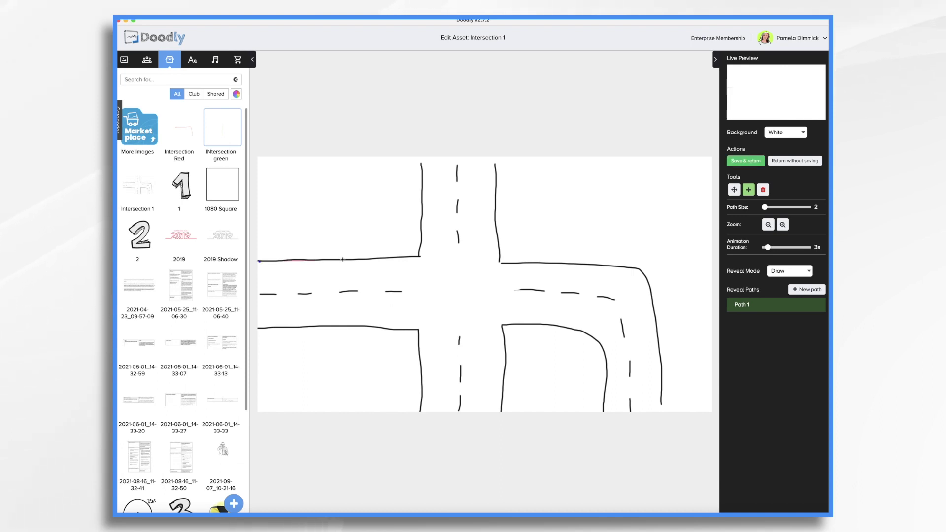
drag(410, 258, 417, 257)
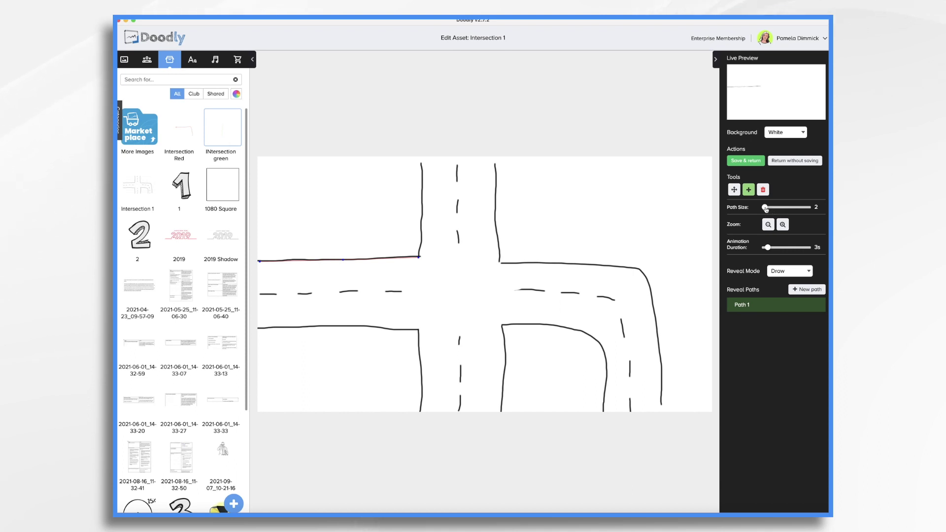
drag(765, 209, 770, 210)
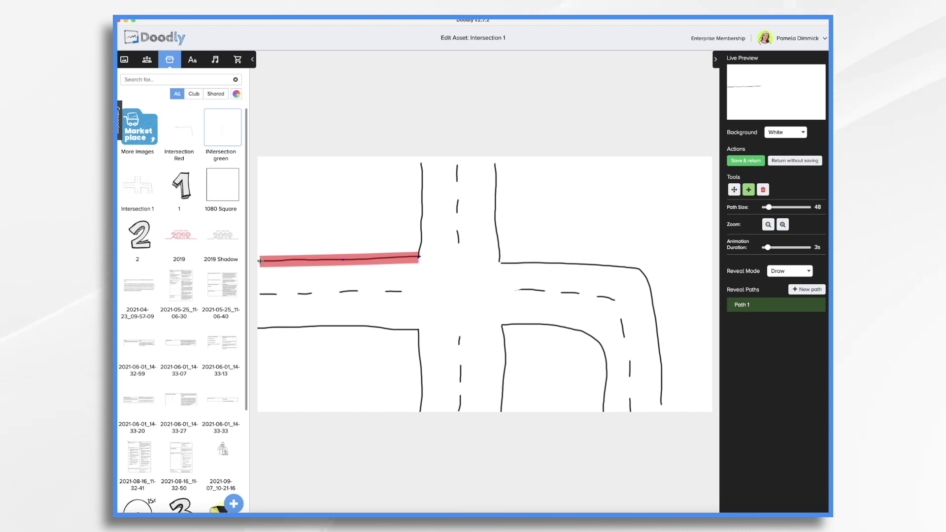
drag(261, 261, 257, 261)
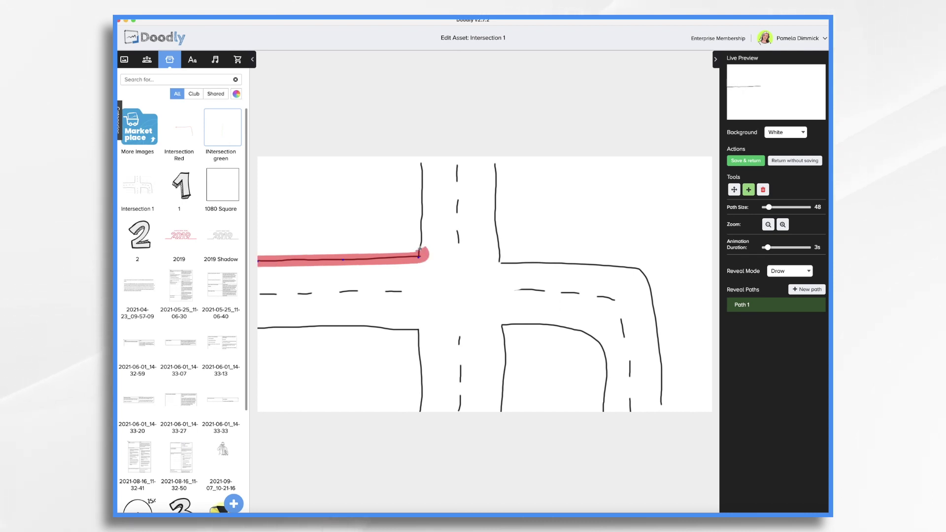
click(422, 163)
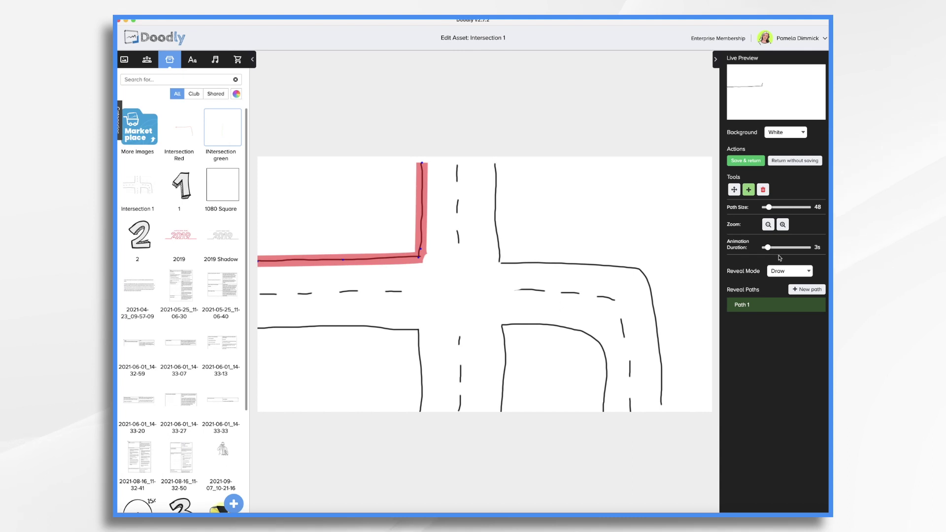
Trace a second reveal path down the vertical road line, along the horizontal line and the right curve.
click(806, 289)
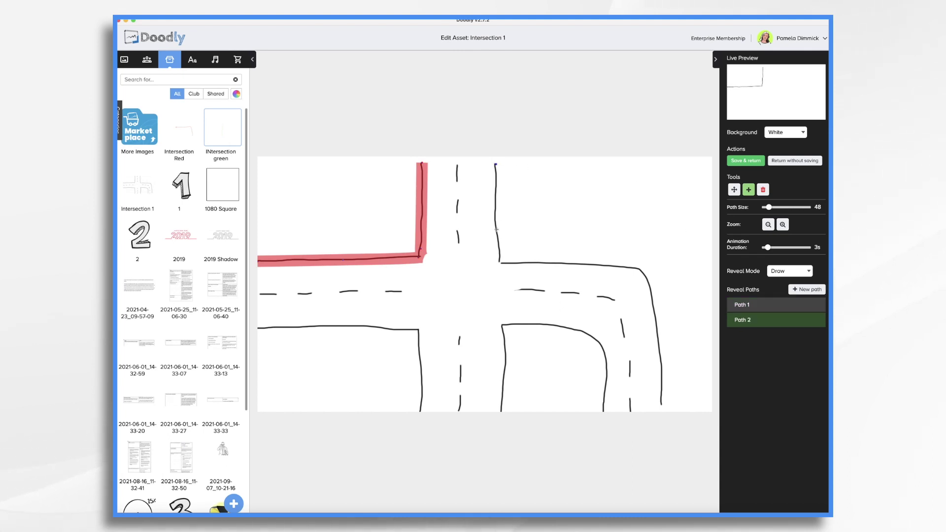
click(500, 261)
click(514, 264)
click(629, 267)
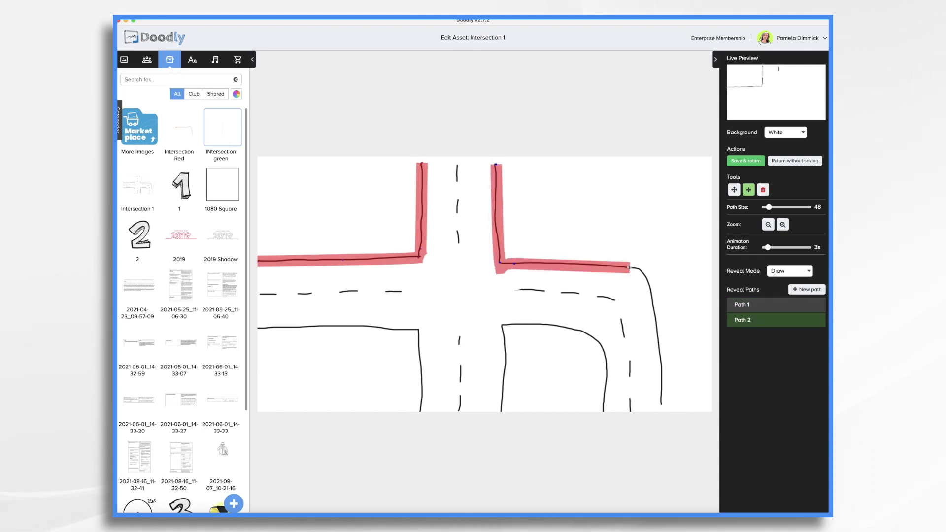
click(639, 271)
click(655, 317)
click(662, 407)
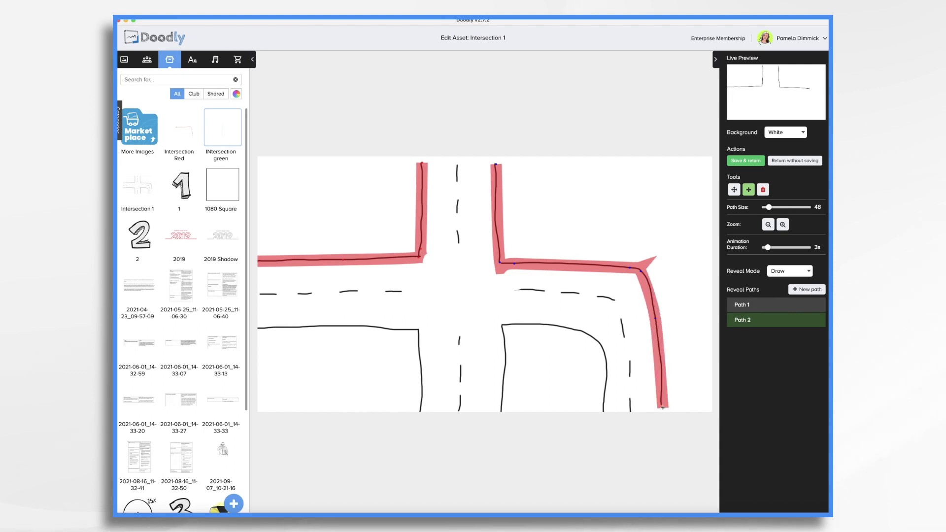
Add reveal paths over the inner curved road line and the bottom-left road line.
click(803, 290)
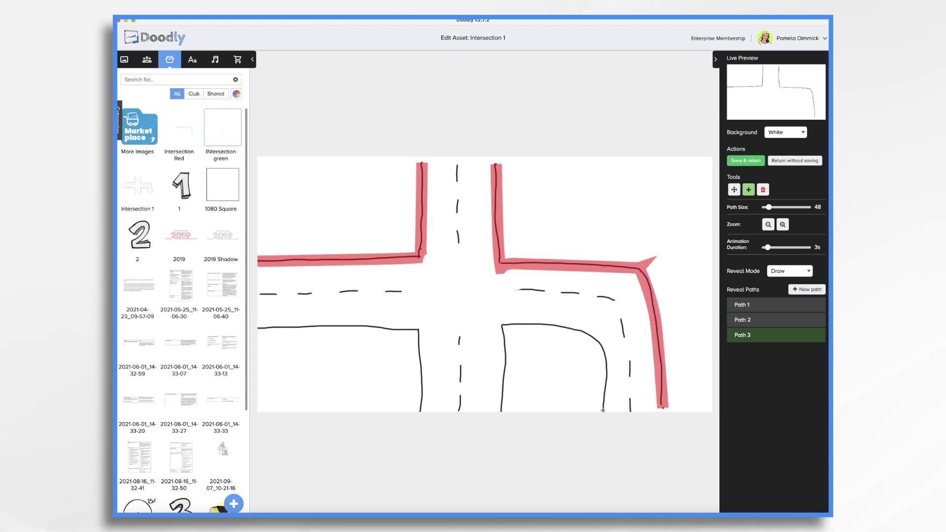
mouse_move(602, 410)
mouse_down()
mouse_move(607, 377)
mouse_move(588, 335)
mouse_move(547, 325)
mouse_move(502, 326)
mouse_move(504, 410)
mouse_up()
click(807, 289)
mouse_move(420, 410)
mouse_down()
mouse_move(419, 331)
mouse_move(257, 329)
mouse_up()
Trace reveal paths over the centre and right dashed lines and save back to the video.
click(807, 290)
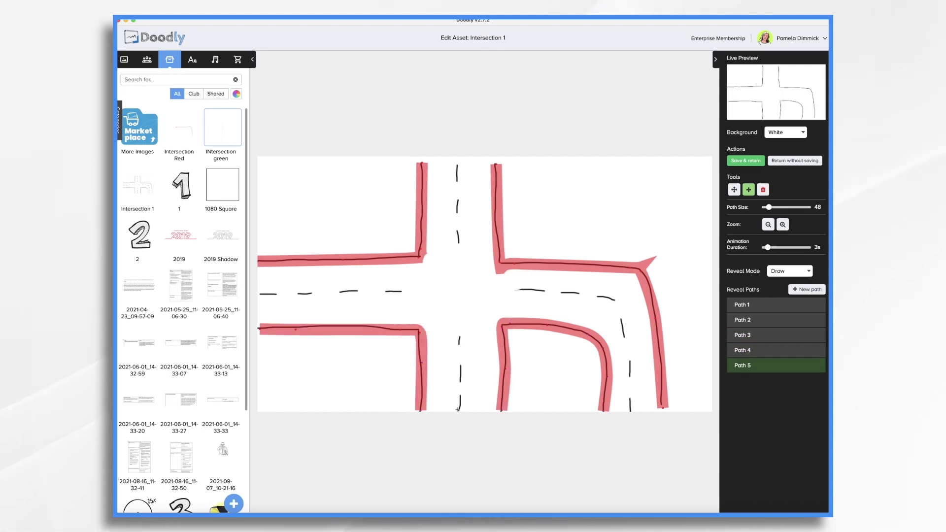
drag(457, 409, 459, 331)
click(806, 289)
drag(459, 246, 458, 162)
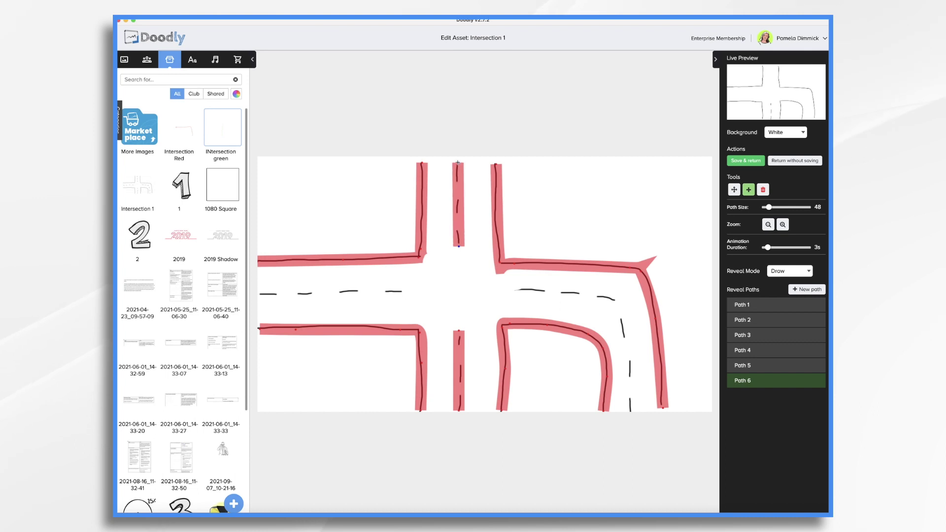
click(807, 289)
mouse_move(630, 359)
mouse_down()
mouse_move(619, 309)
mouse_move(594, 295)
mouse_move(260, 294)
mouse_up()
click(747, 161)
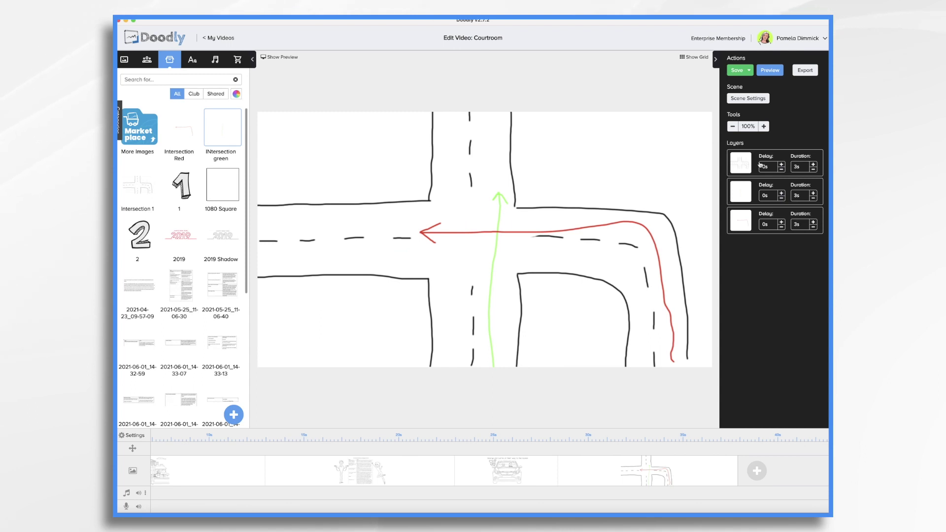
Trace a reveal path up the green arrow from base to tip and save it.
click(742, 197)
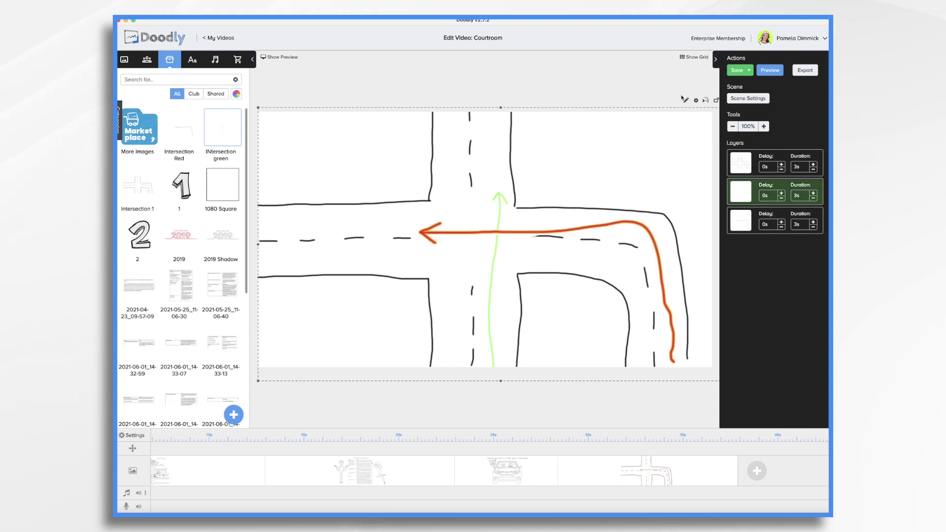
click(686, 100)
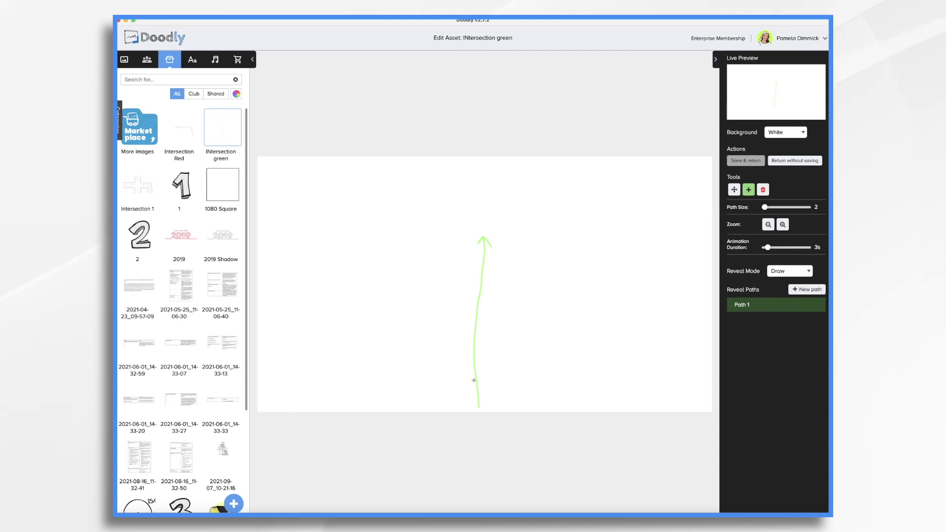
click(479, 408)
click(473, 340)
click(481, 279)
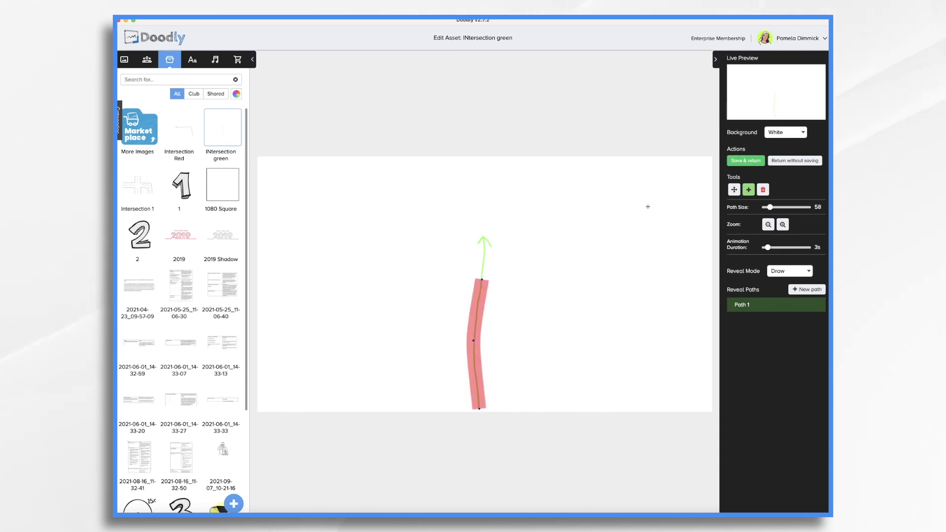
click(484, 239)
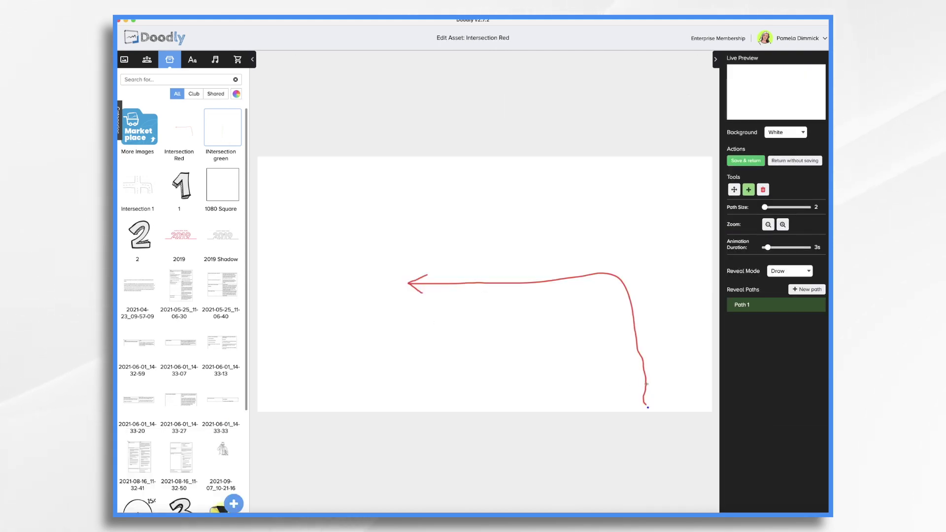
click(648, 407)
Trace a reveal path along the red arrow to its tip and save it back.
click(645, 378)
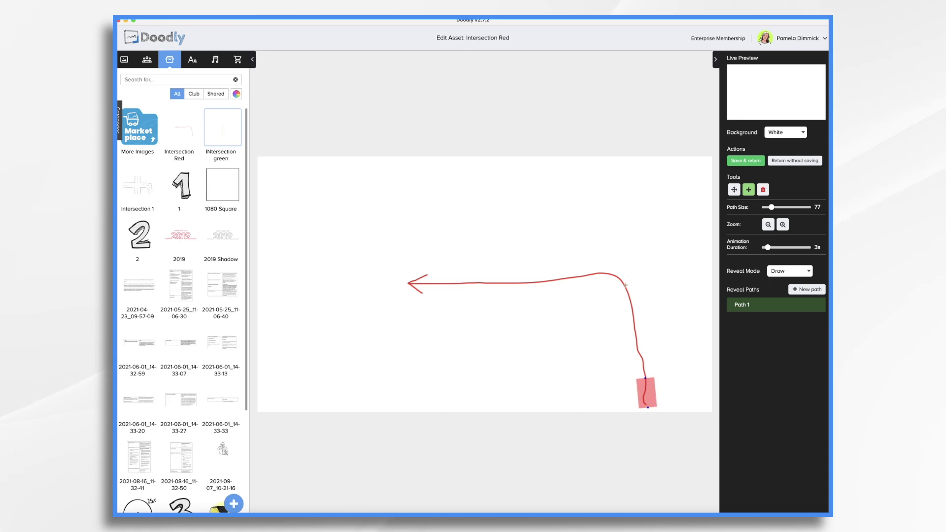
click(625, 285)
click(554, 276)
click(410, 283)
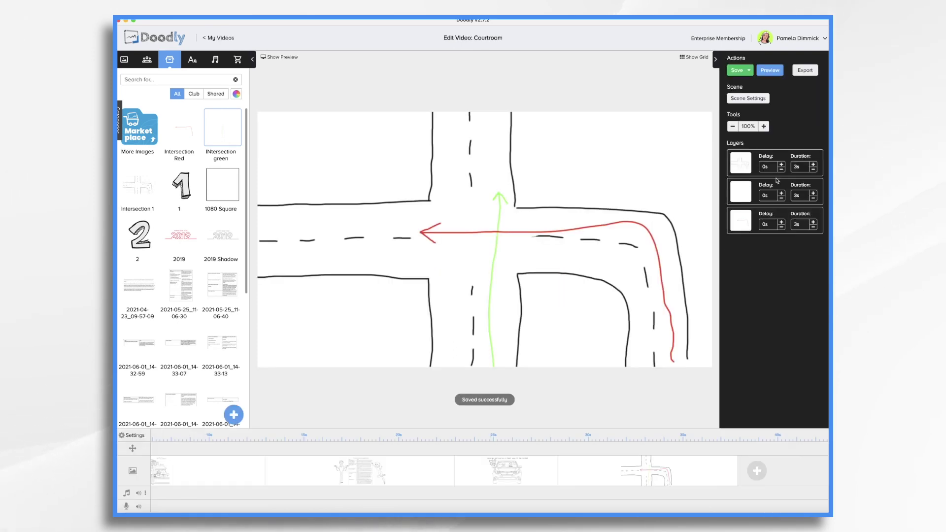
right_click(684, 472)
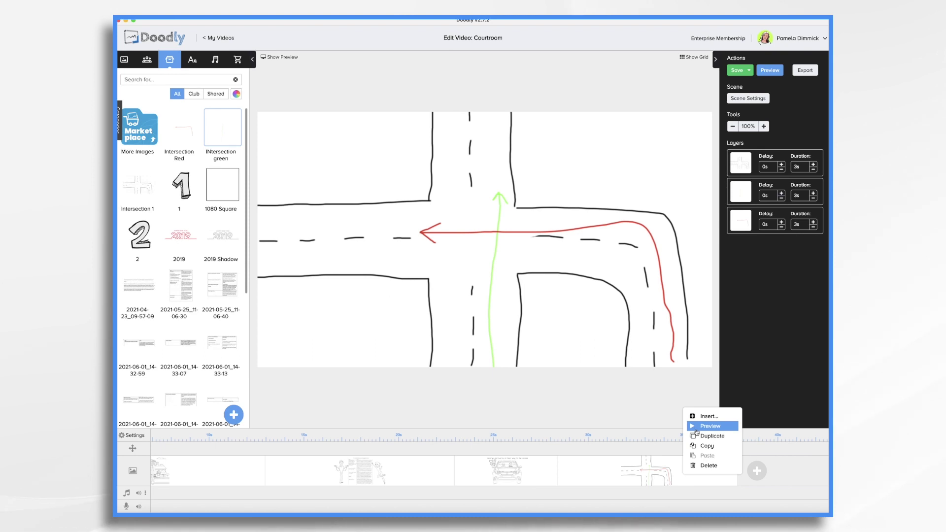
Preview the intersection scene's hand-drawn roads and arrows, then close the preview.
click(710, 425)
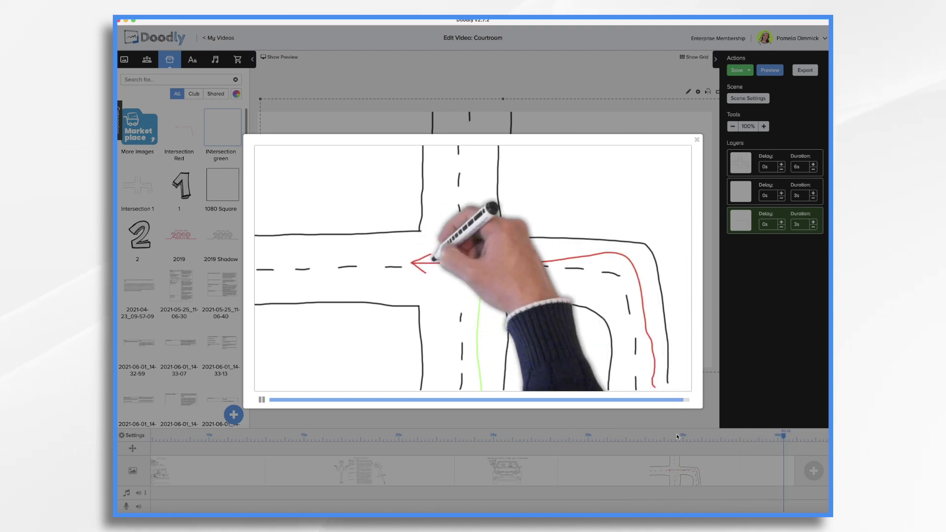
click(697, 141)
click(235, 79)
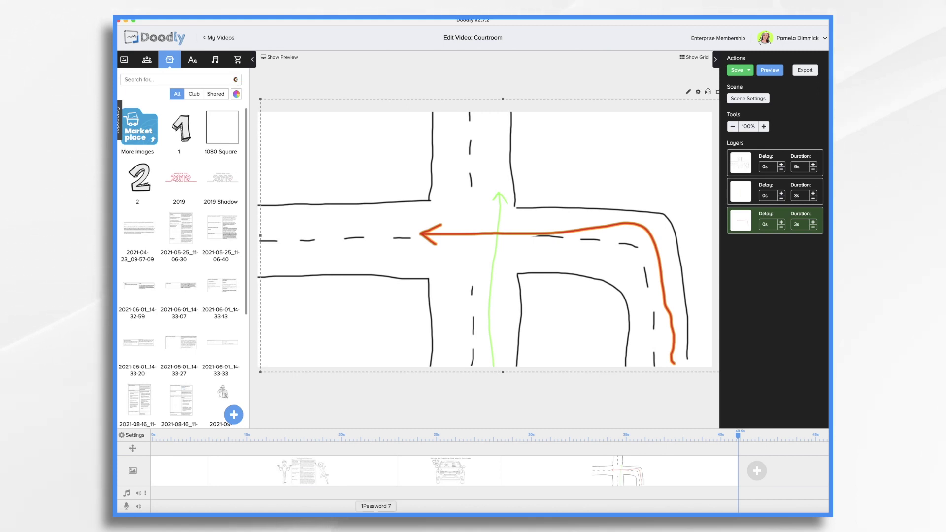
Import the redlight and Greenlight images and place a small green light on the red arrow line.
click(234, 415)
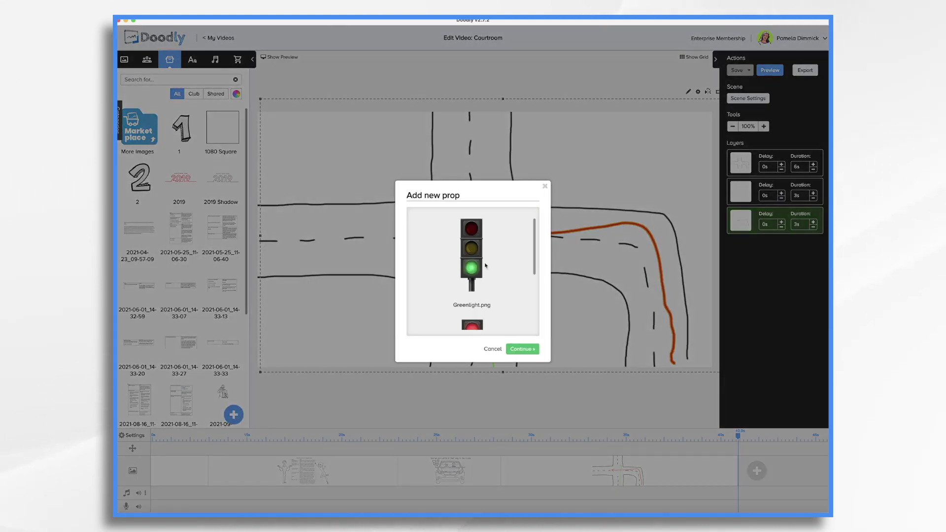
click(520, 346)
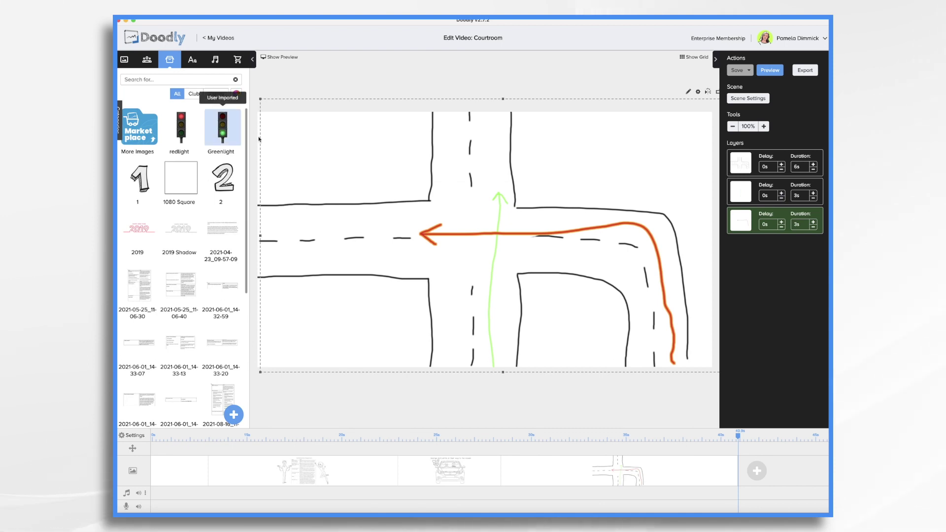
drag(258, 138, 500, 278)
click(441, 279)
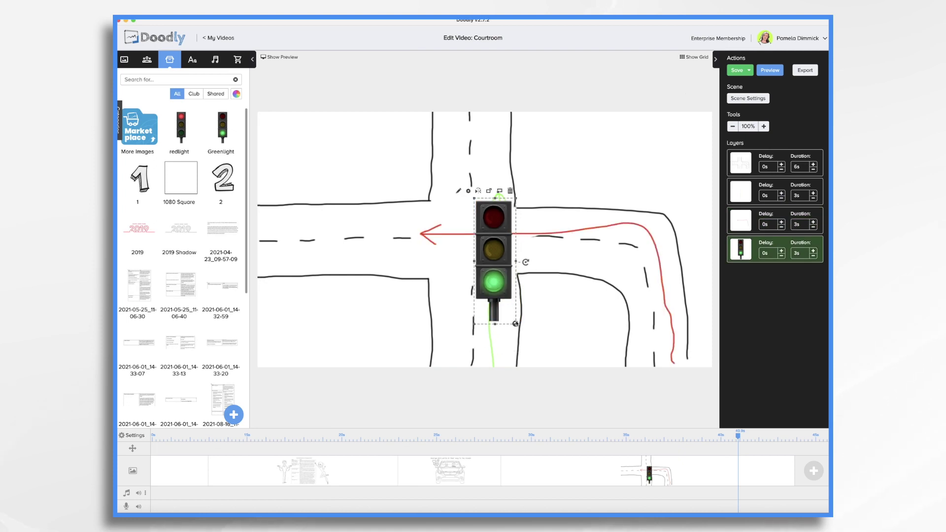
drag(515, 324, 492, 249)
drag(485, 209, 507, 239)
Add the red traffic light as its own layer, shrunk and positioned above the intersection.
drag(181, 126, 440, 192)
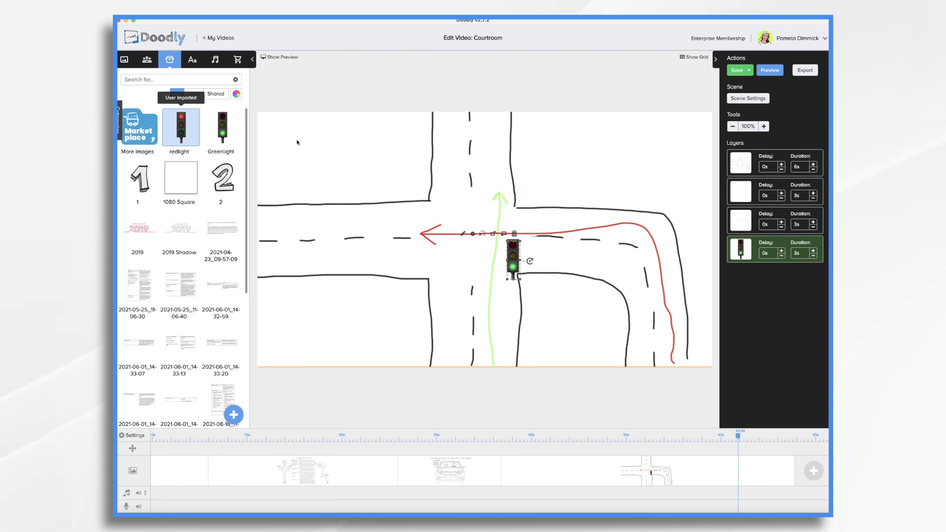
click(440, 276)
drag(459, 276, 532, 192)
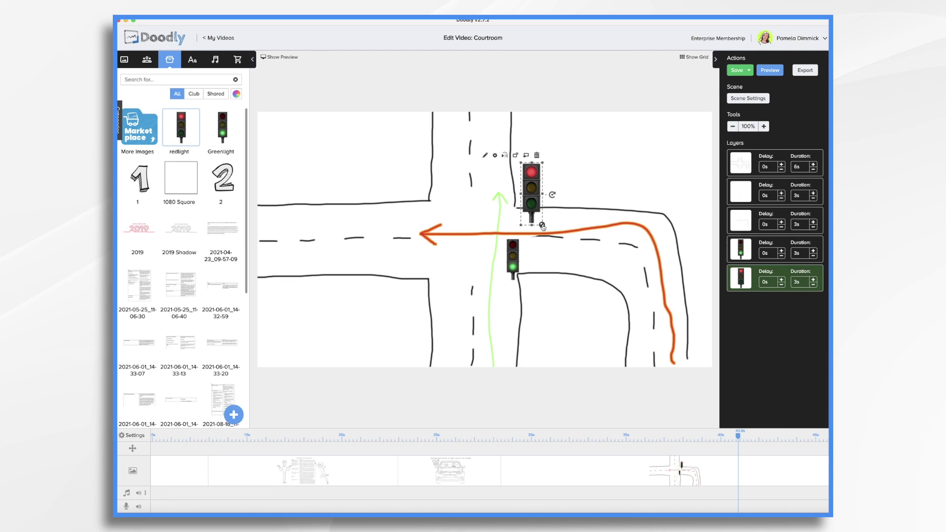
drag(542, 225, 538, 213)
Set the road layer's duration to 0s and move the green light layer second, red light fourth.
click(799, 166)
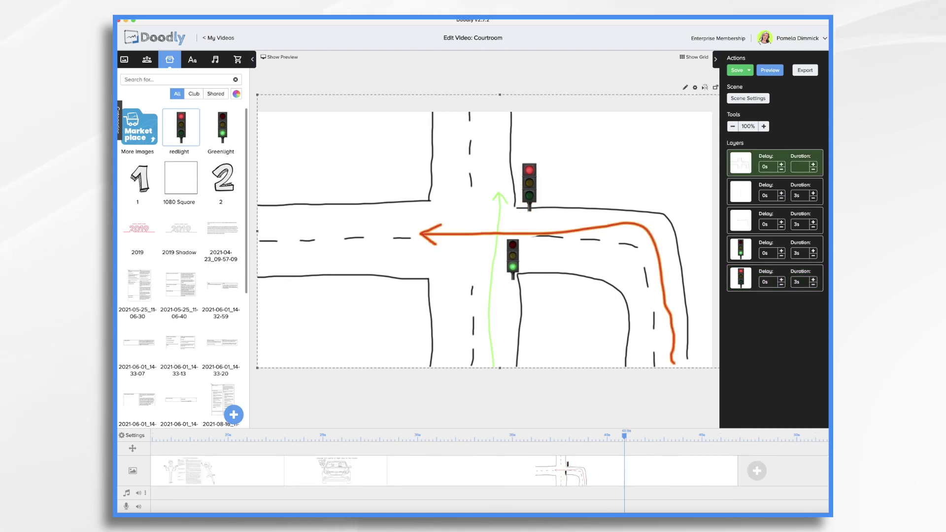
key(Return)
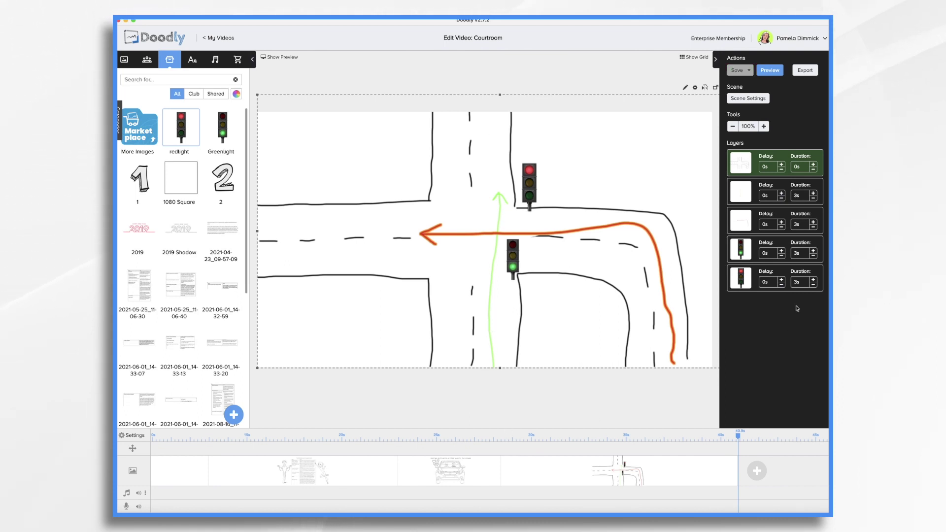
drag(741, 251, 744, 215)
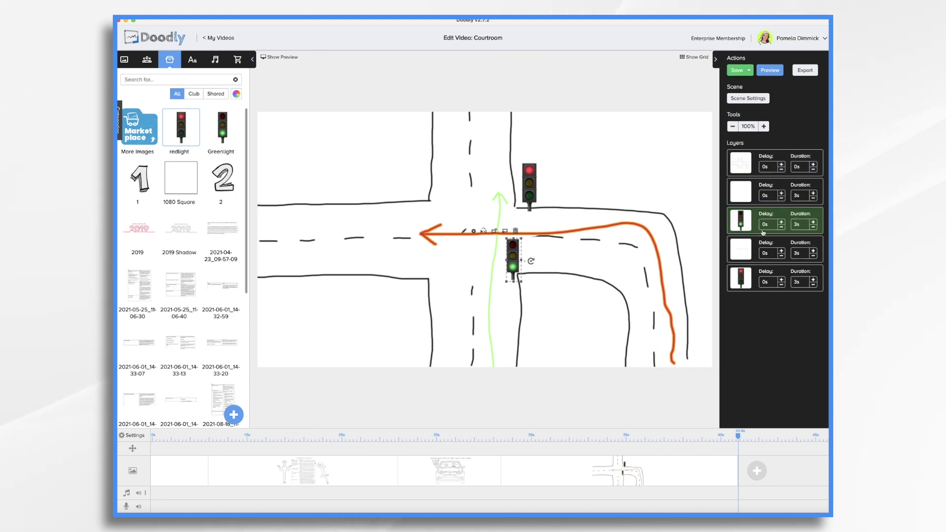
drag(742, 224, 742, 195)
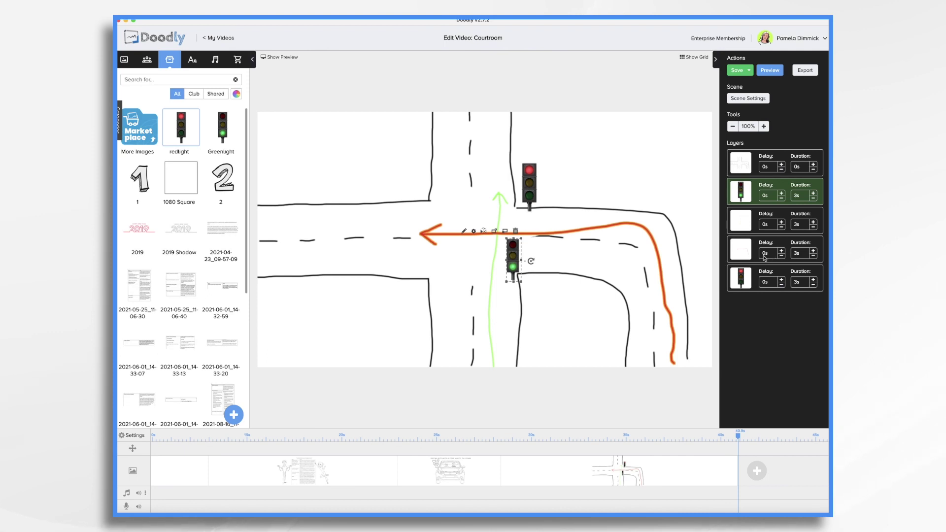
click(752, 278)
drag(752, 280, 781, 264)
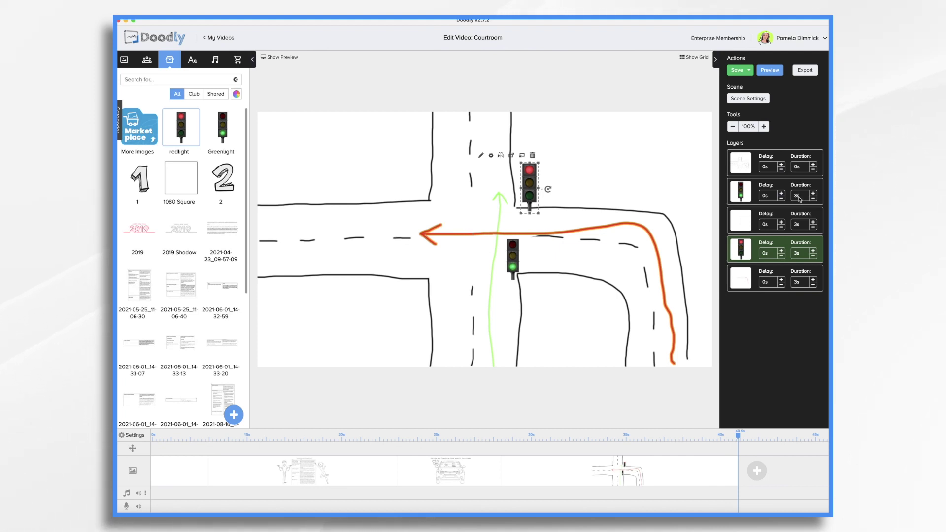
Reduce both the green and red traffic light layer durations to 1s.
click(813, 199)
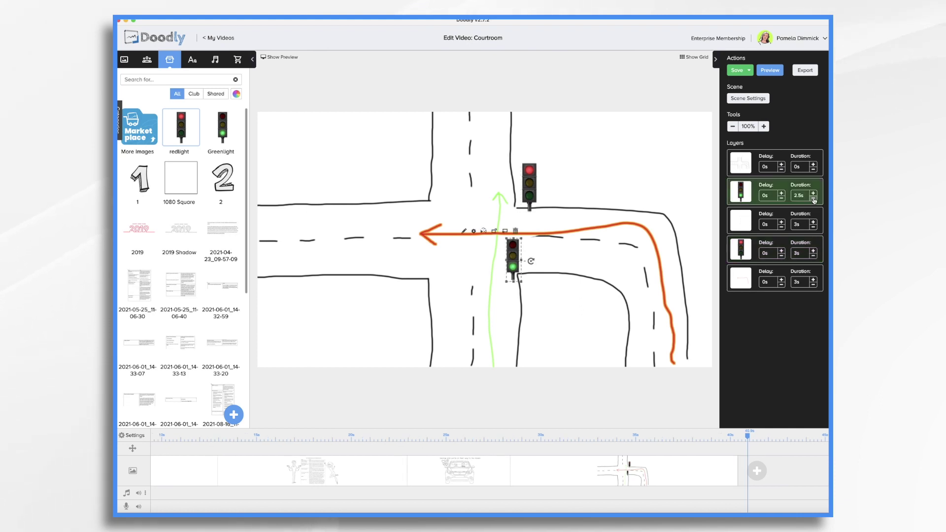
click(814, 199)
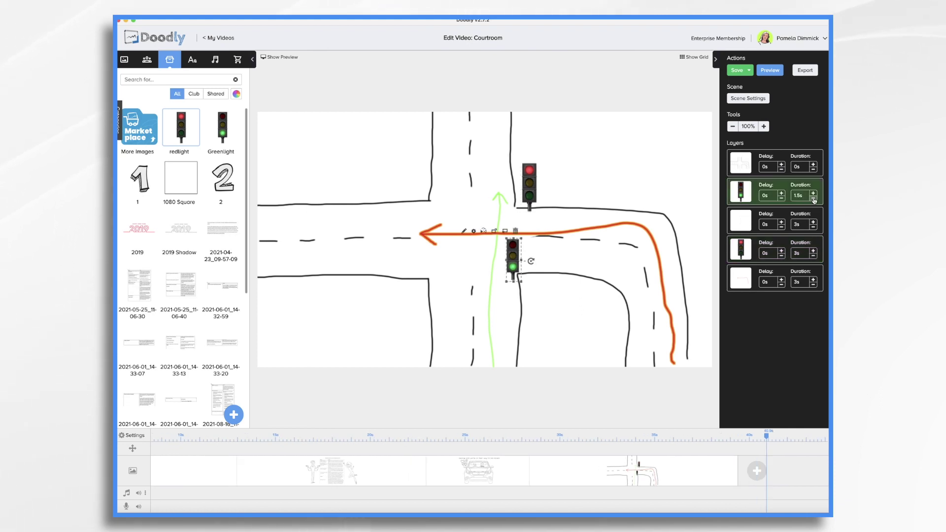
click(814, 199)
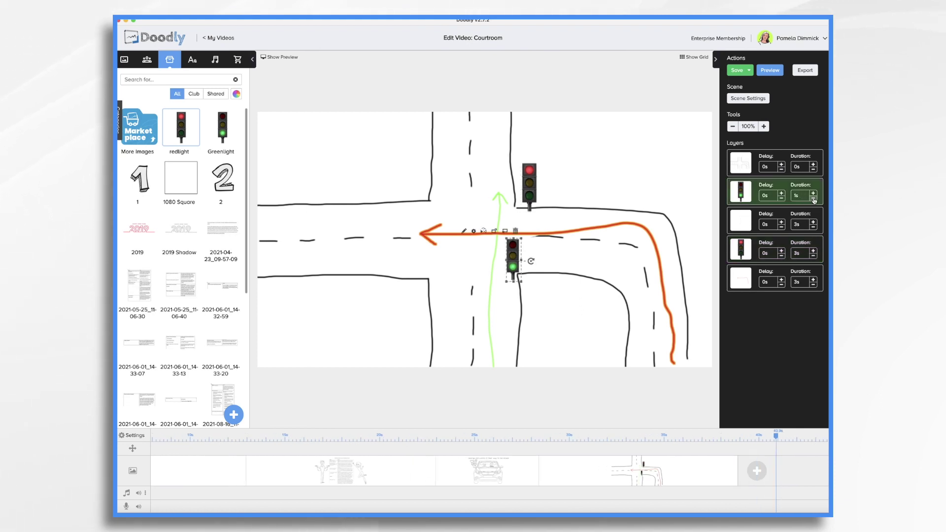
click(813, 256)
click(813, 256)
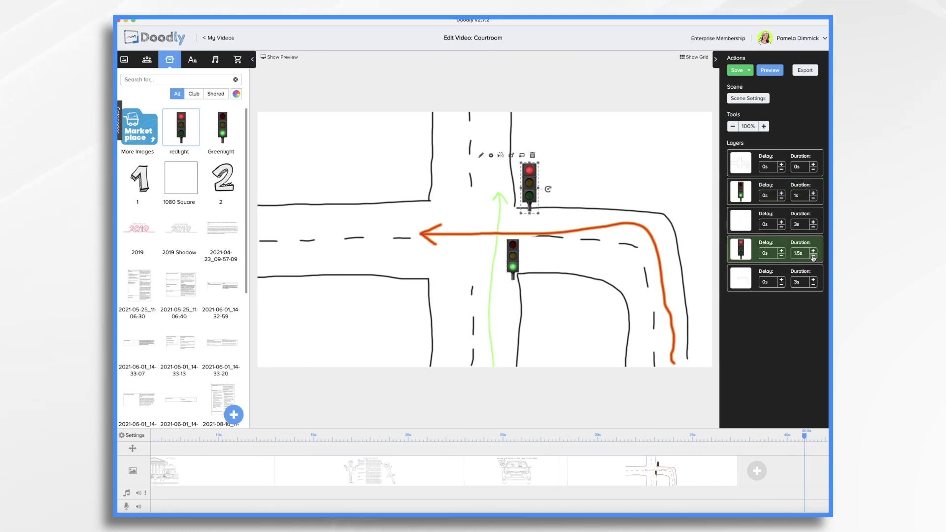
click(813, 256)
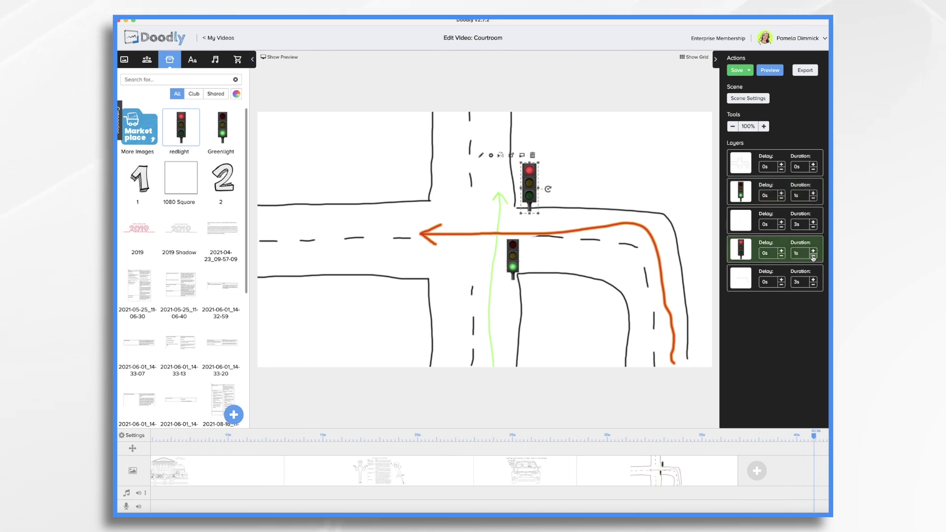
Change the redlight asset's reveal mode from Draw to Fade and save back to the video.
click(481, 156)
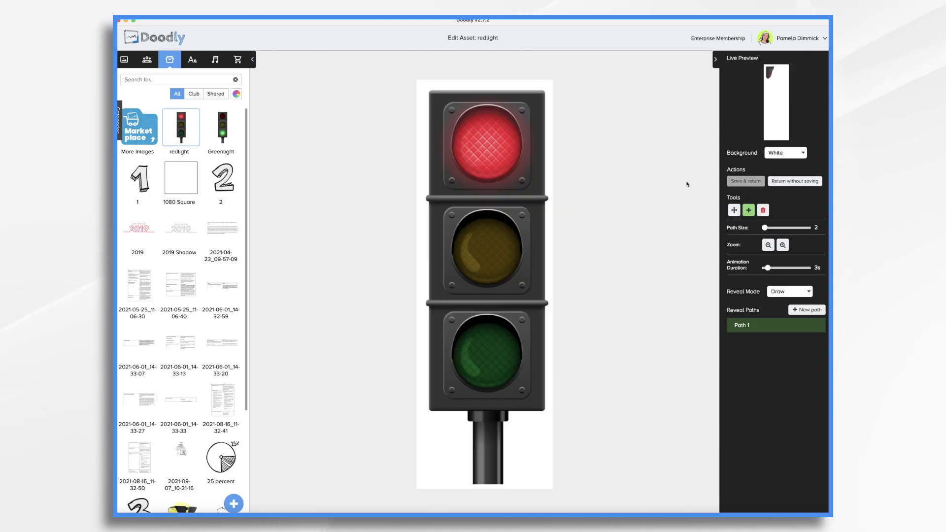
click(788, 291)
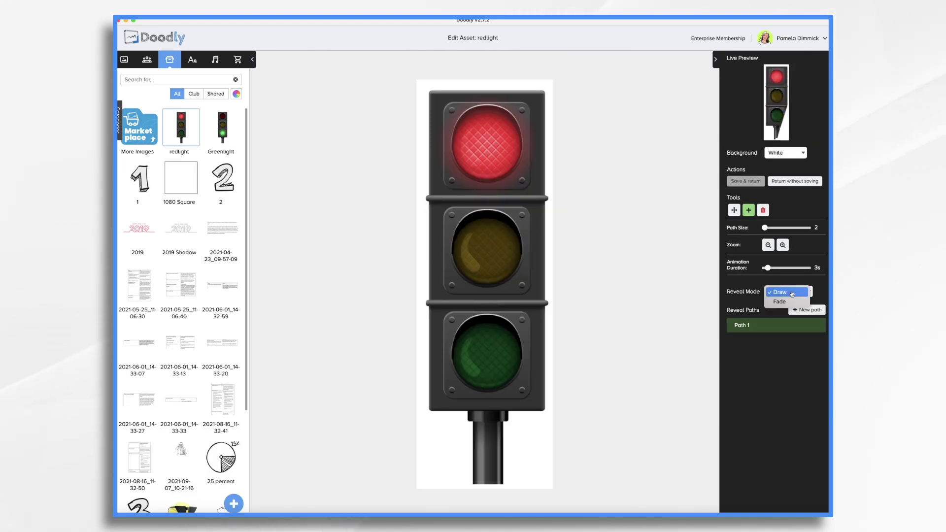
click(779, 303)
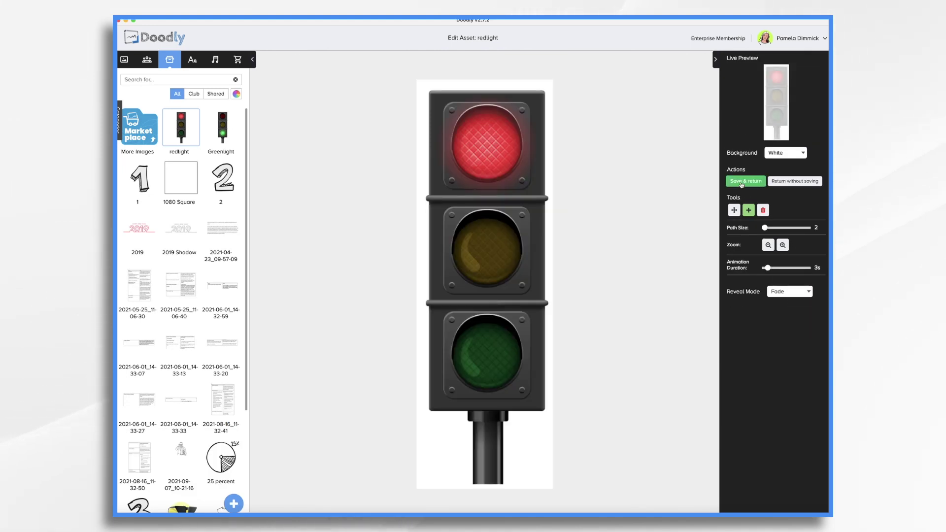
click(746, 181)
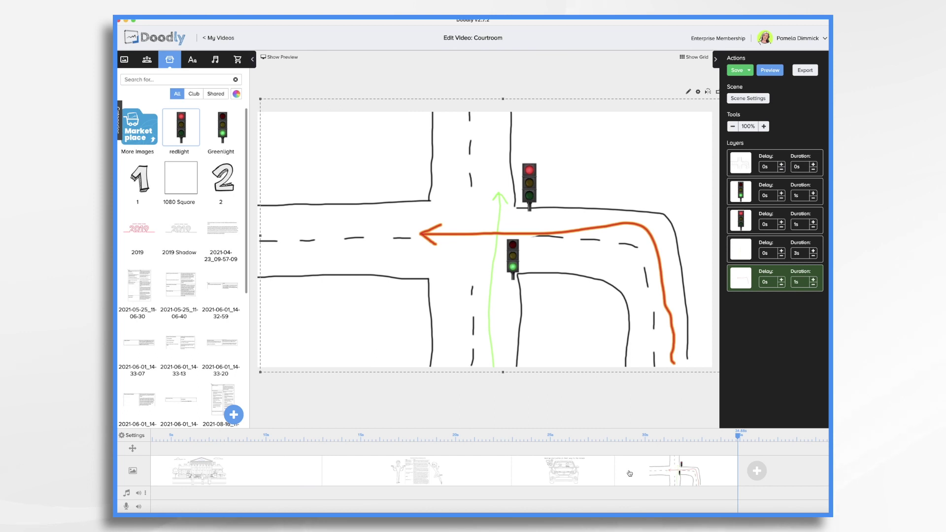
Open the George and Carrie story-table scene and return the playhead to the start.
click(471, 469)
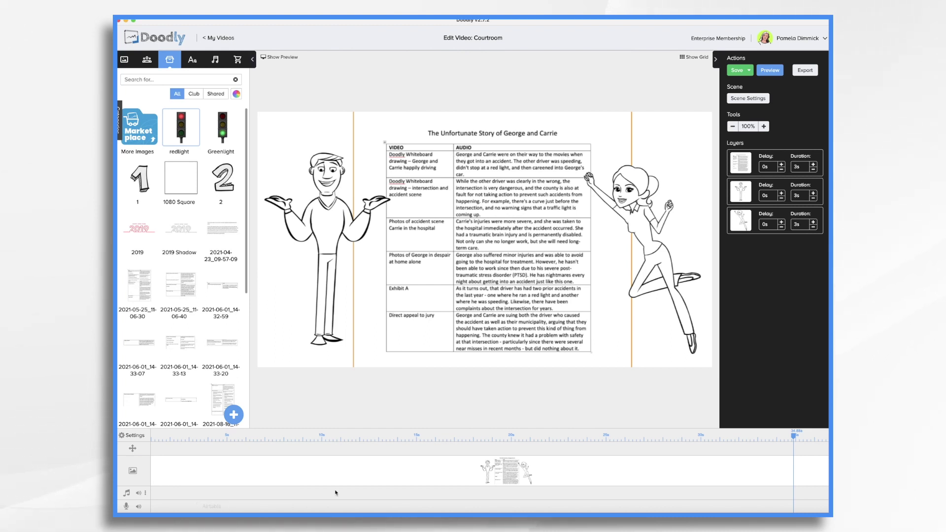
click(156, 435)
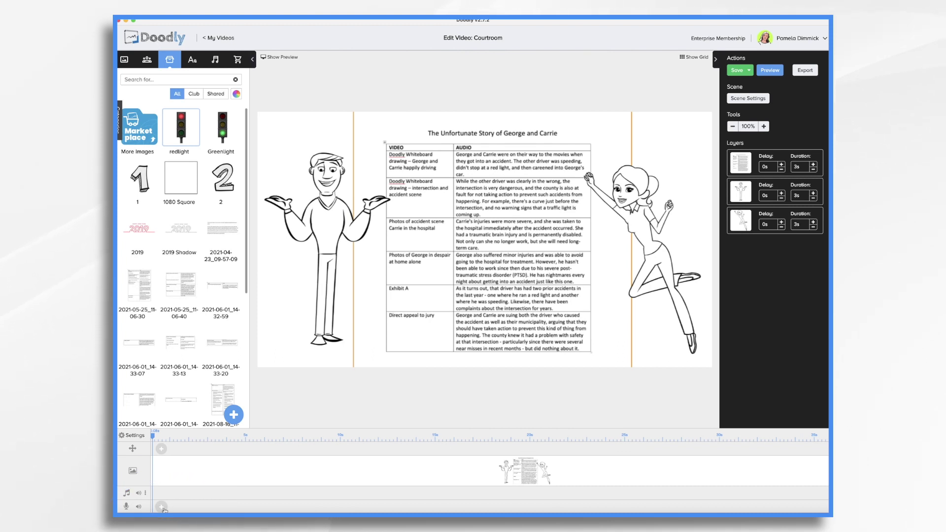
Record a voiceover narration on the voice track beneath the scenes.
click(160, 508)
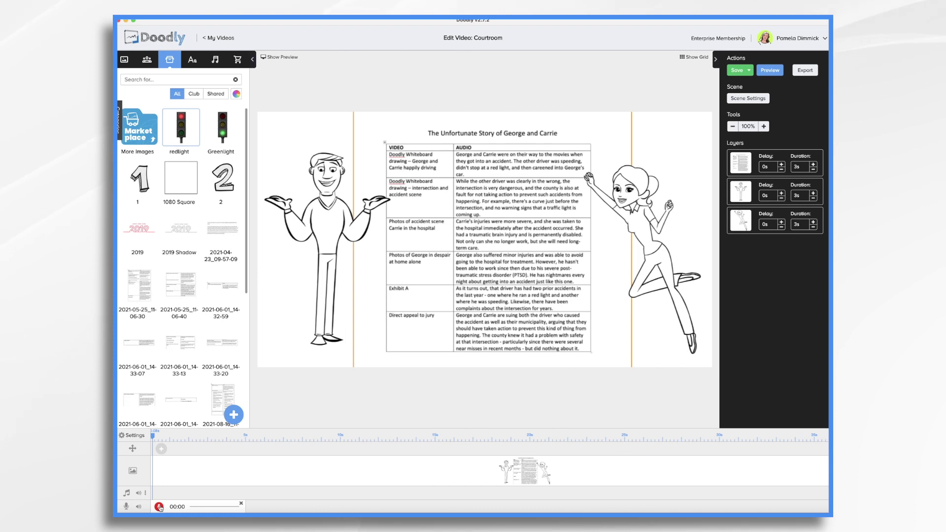
click(159, 507)
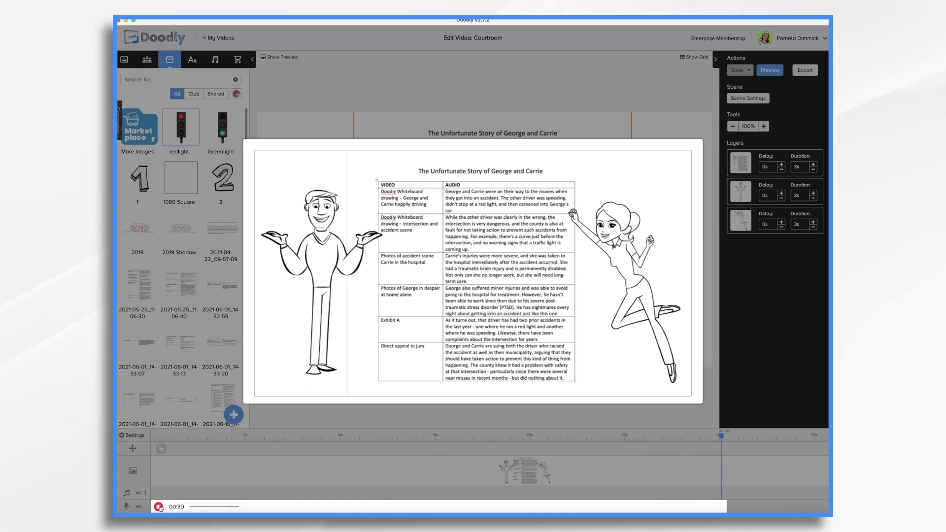
click(158, 507)
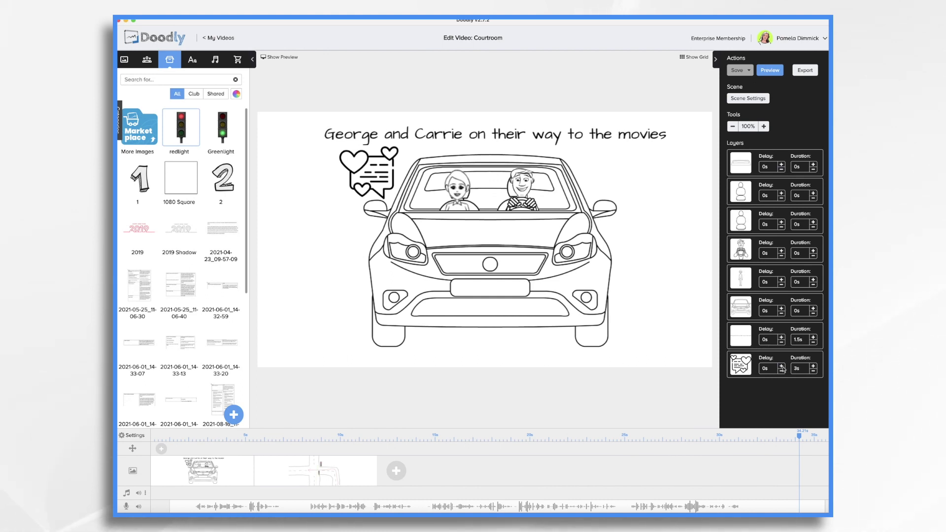
Apply the car scene's settings with 2s extra end time, then reposition the voiceover clip.
click(748, 99)
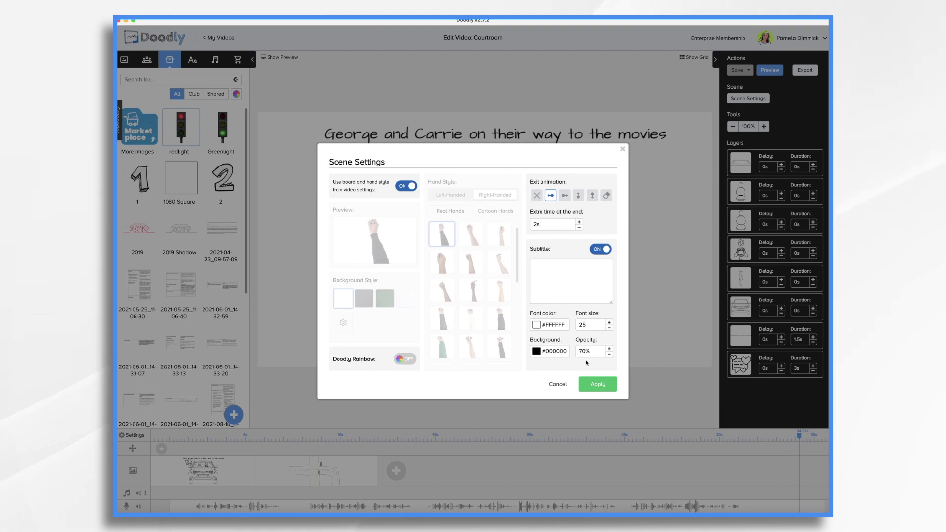
click(594, 385)
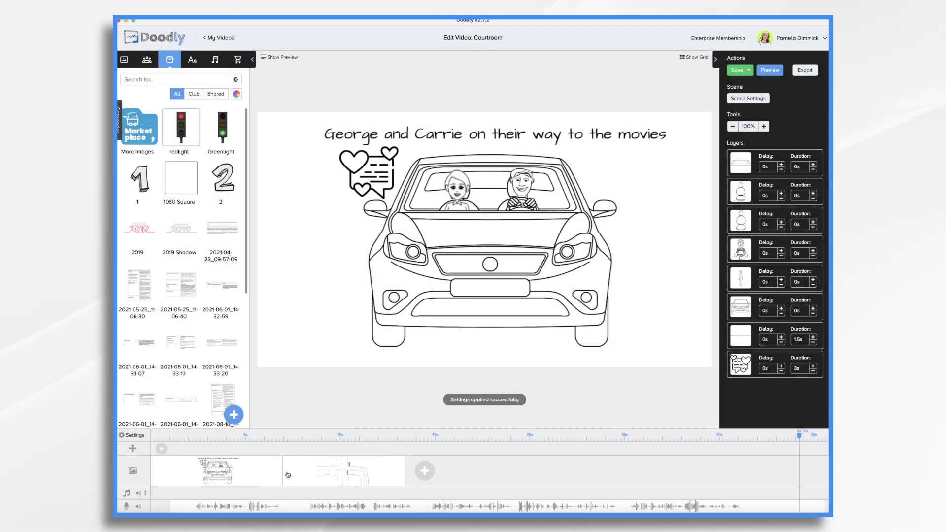
click(285, 501)
drag(285, 502, 344, 491)
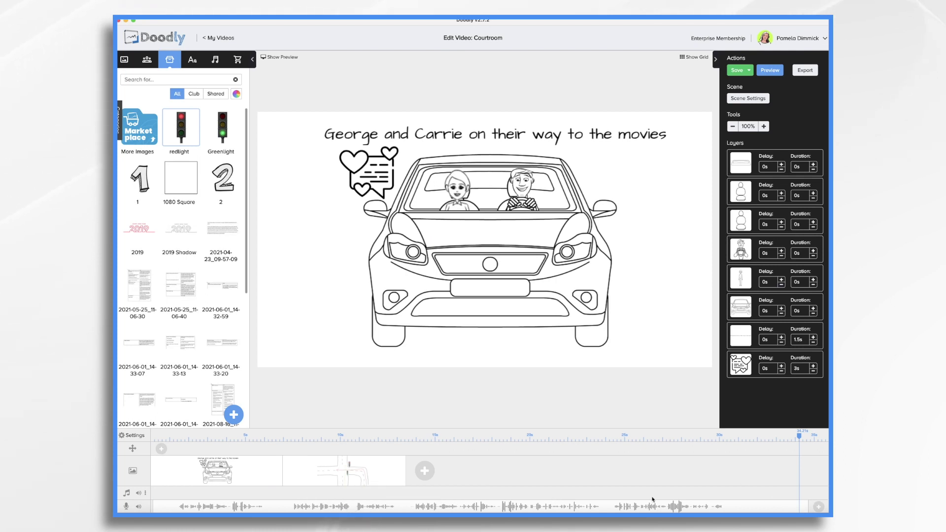
Open the intersection scene and search the Props library for 'warn' signs.
click(397, 460)
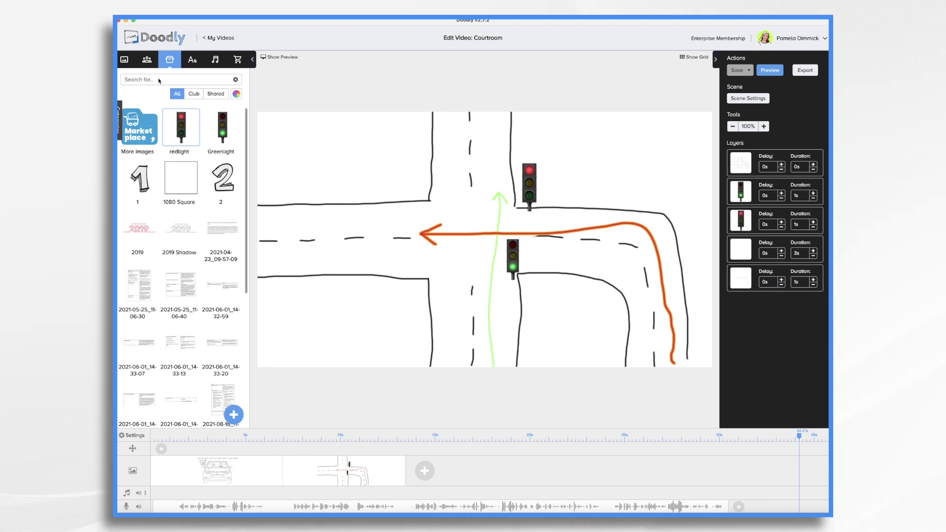
click(159, 81)
text(warnin)
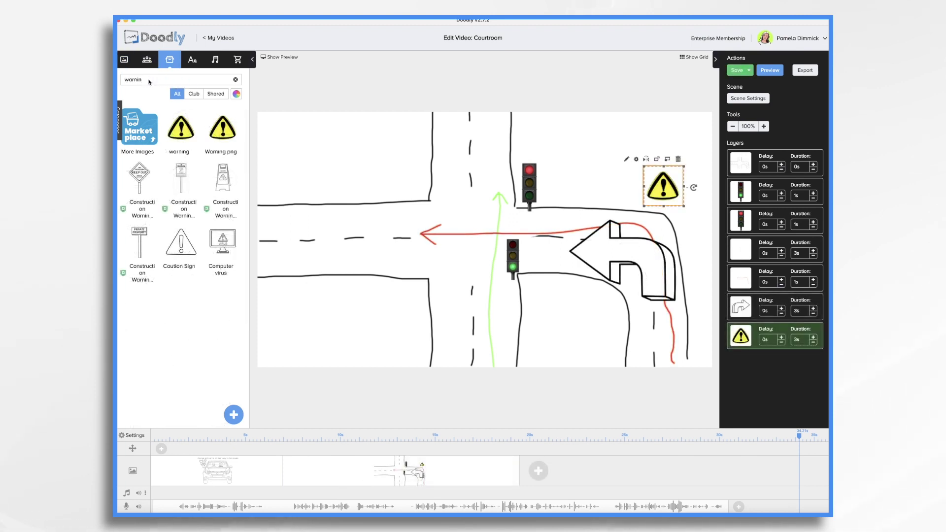
key(BackSpace)
key(BackSpace)
key(BackSpace)
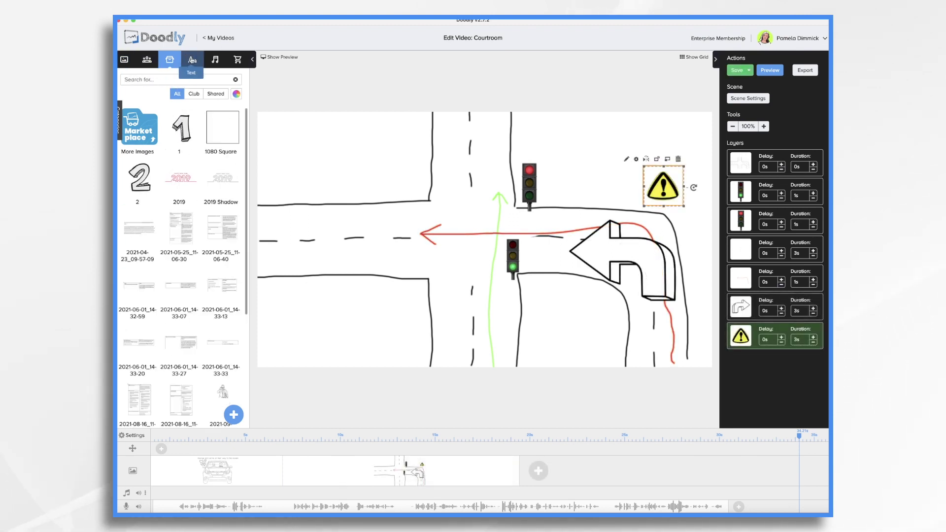
Add a Bangers text element to the scene and make it a big X.
click(192, 60)
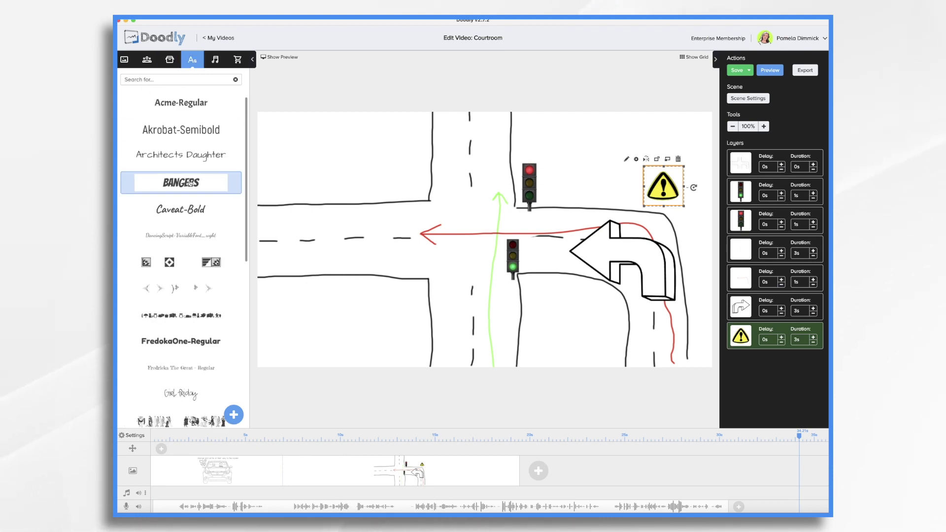
drag(190, 184, 633, 183)
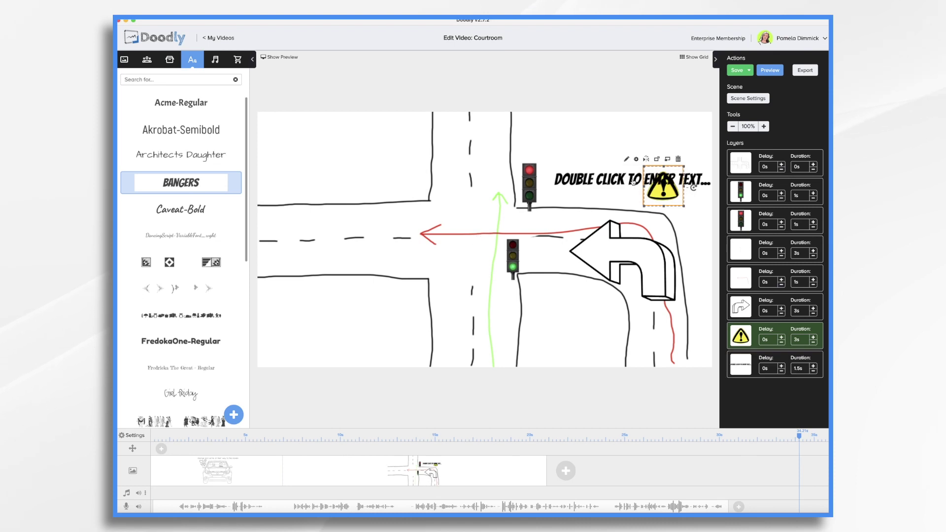
double_click(573, 181)
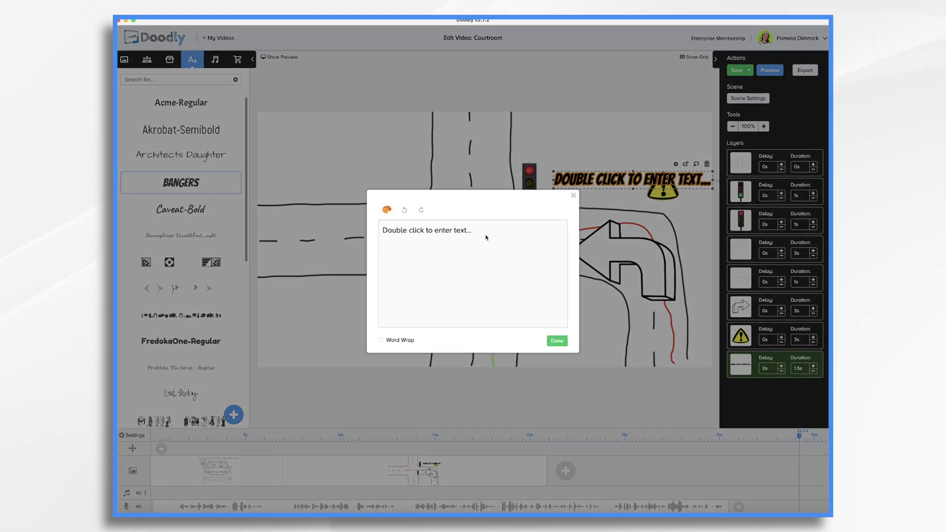
key(super+a)
key(BackSpace)
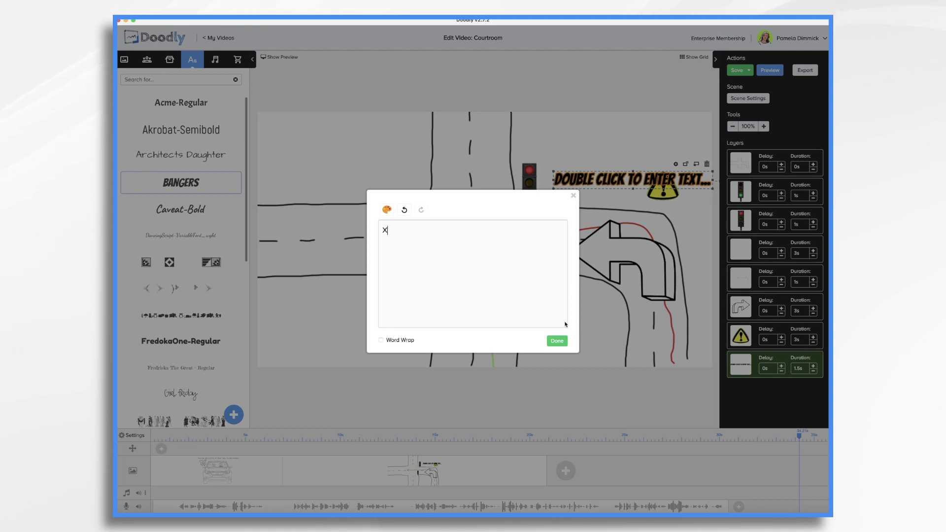
click(553, 343)
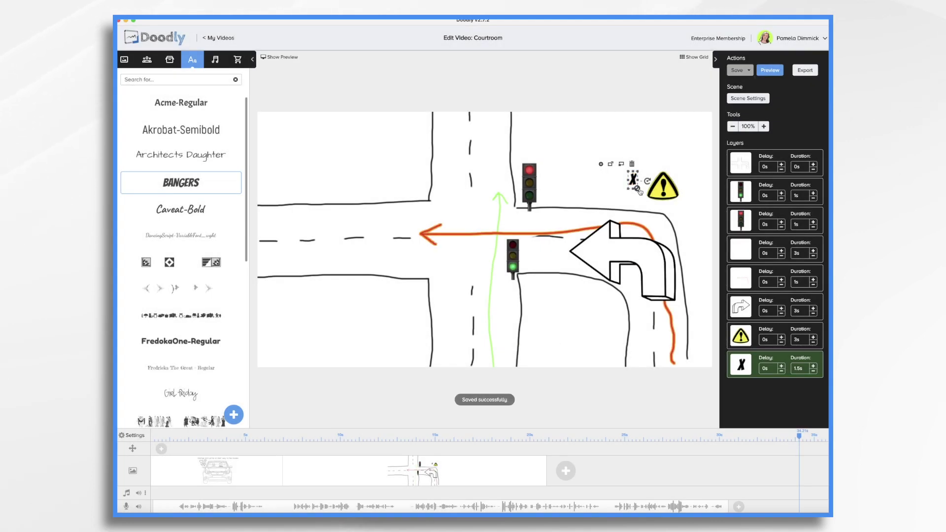
Position the X over the warning sign and colour it red.
double_click(655, 207)
click(555, 338)
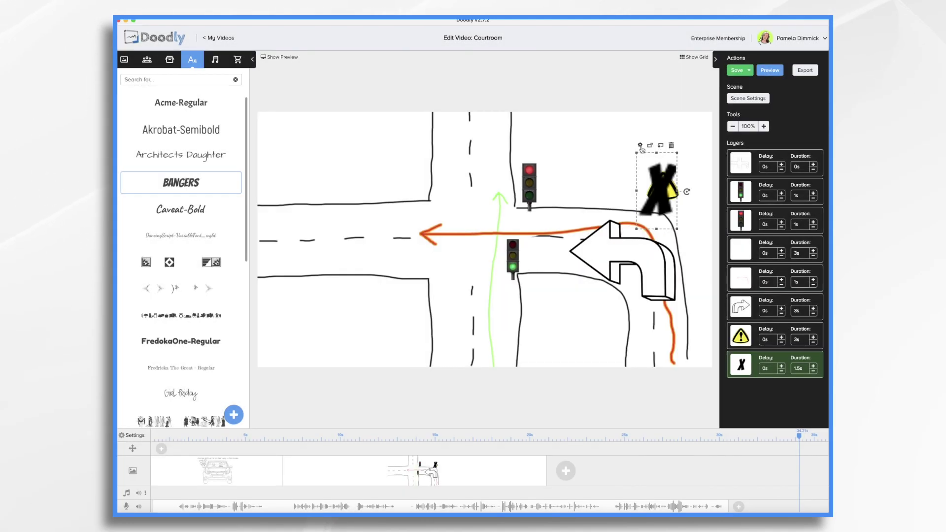
click(639, 145)
click(439, 240)
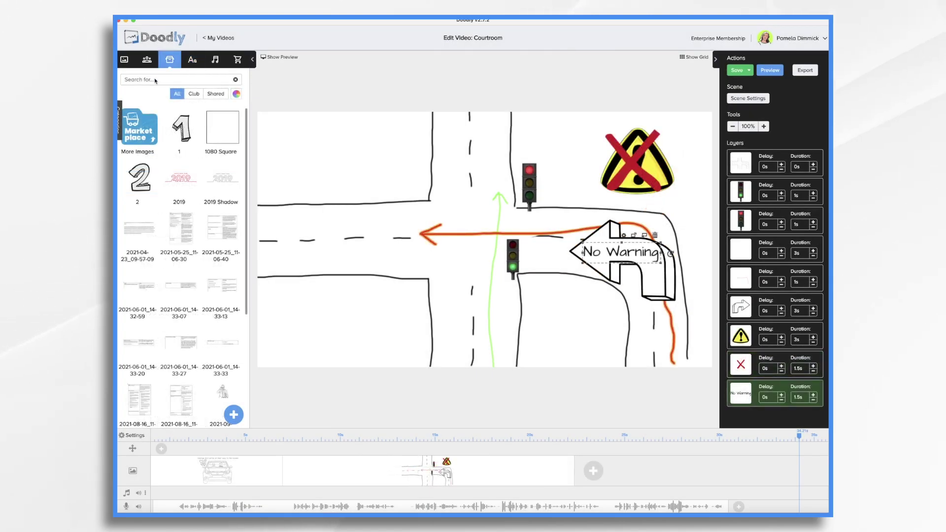
Place two crashed cars in the intersection, resizing one and rotating the other toward it.
text(car)
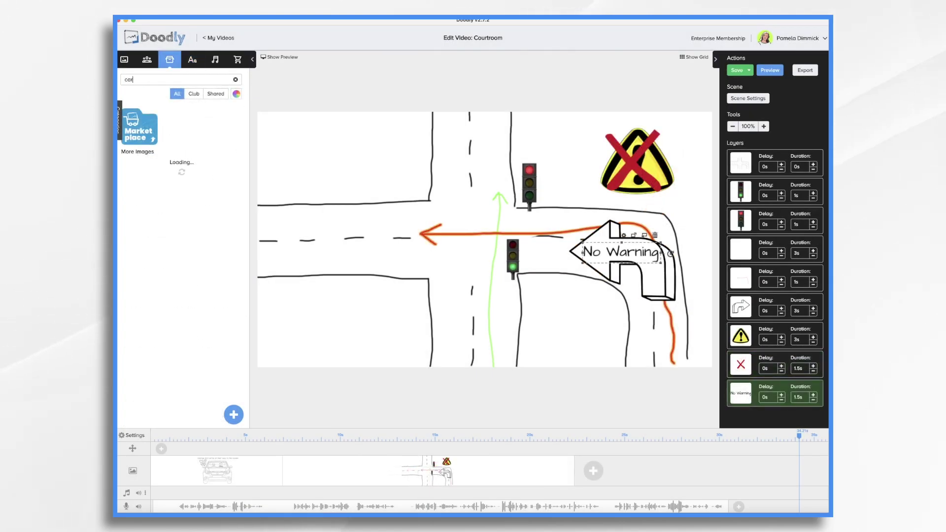
drag(223, 177, 493, 235)
click(430, 285)
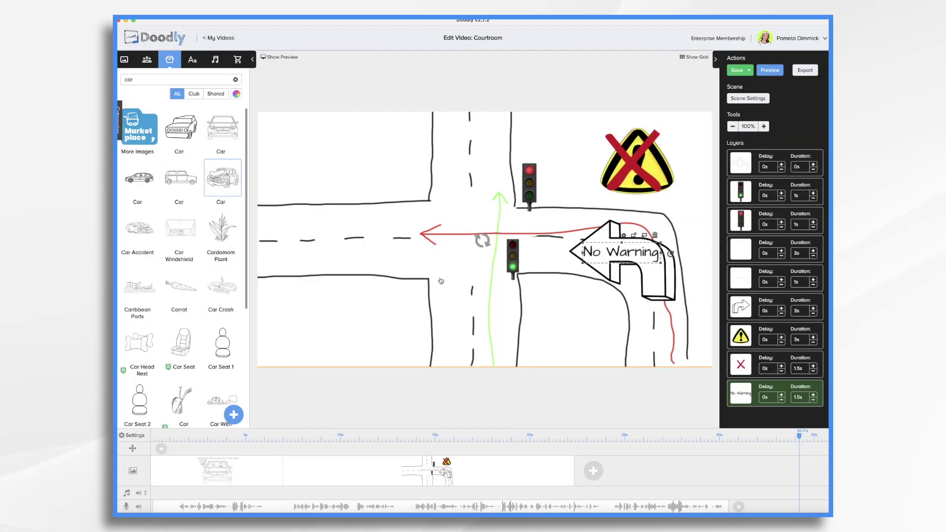
drag(352, 311, 419, 269)
drag(513, 237, 531, 241)
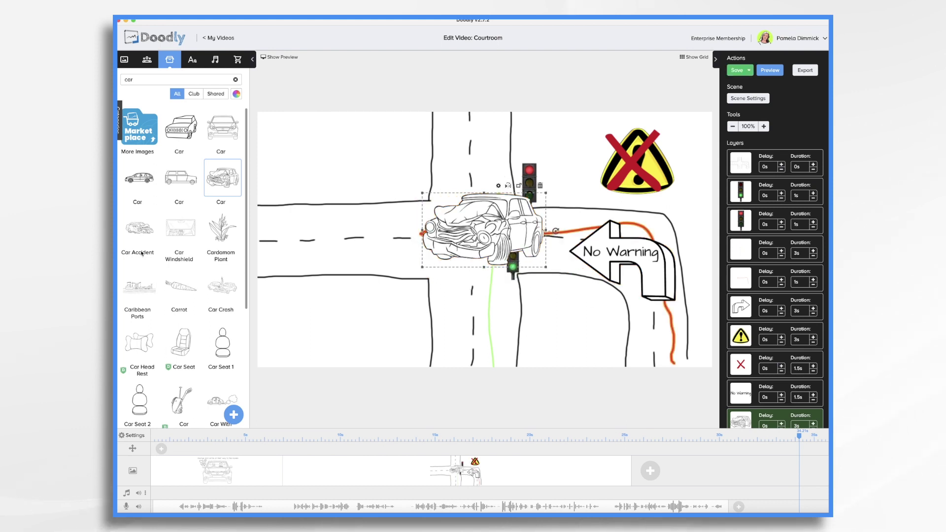
drag(138, 228, 352, 238)
drag(488, 239, 552, 244)
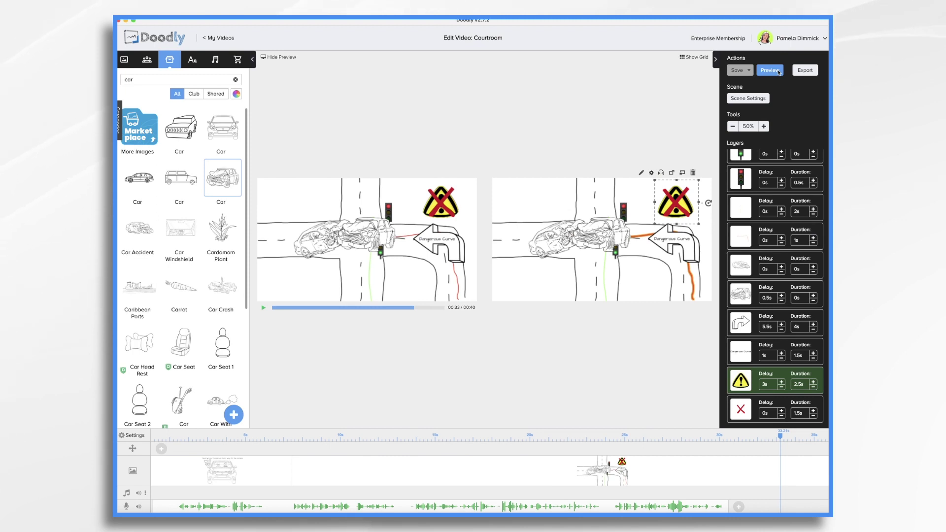
Play a preview of the whole Courtroom video.
click(778, 71)
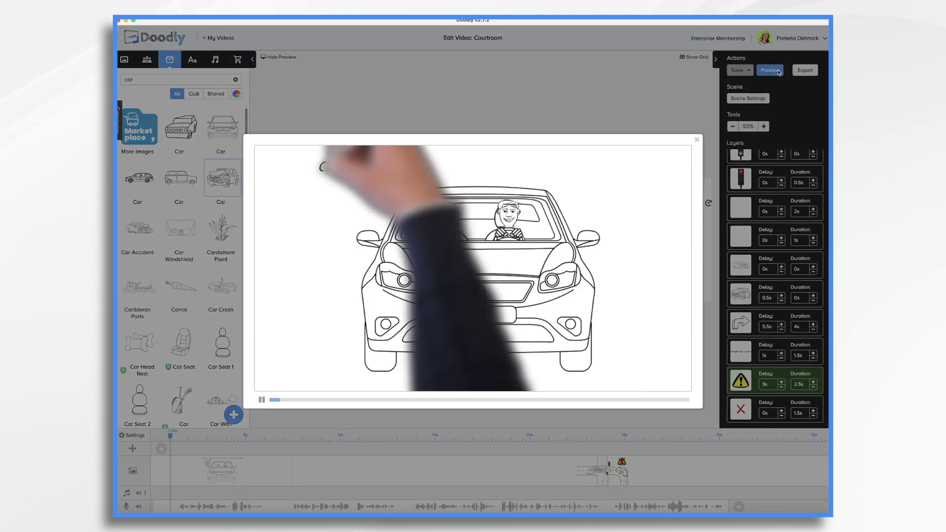